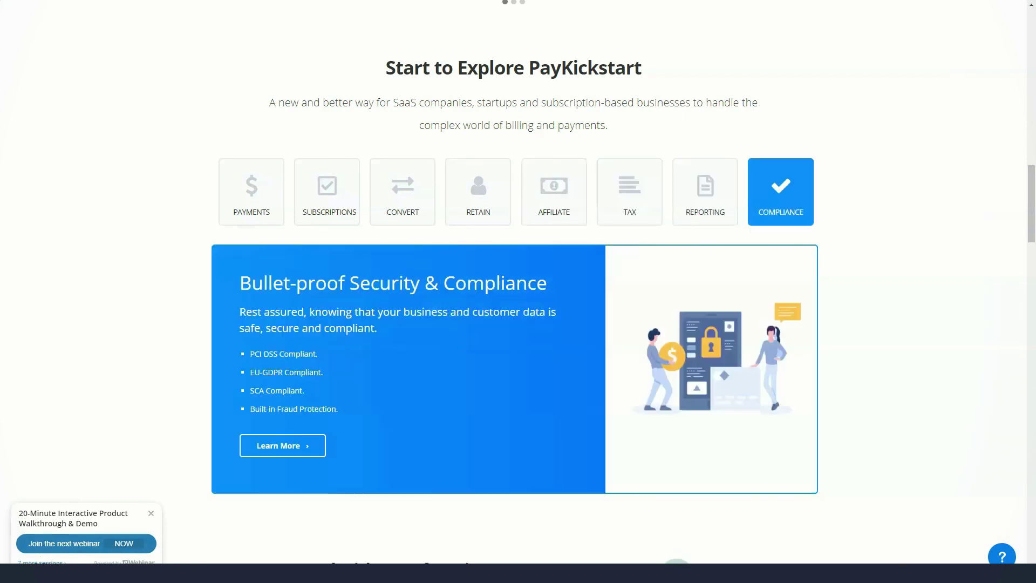
scroll(515, 307, down, 4)
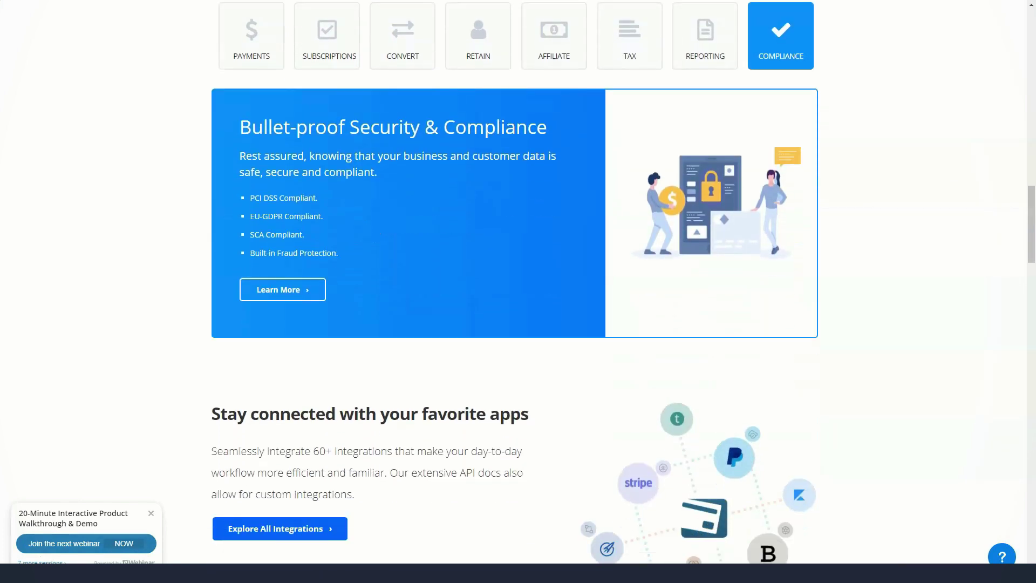
scroll(515, 308, down, 2)
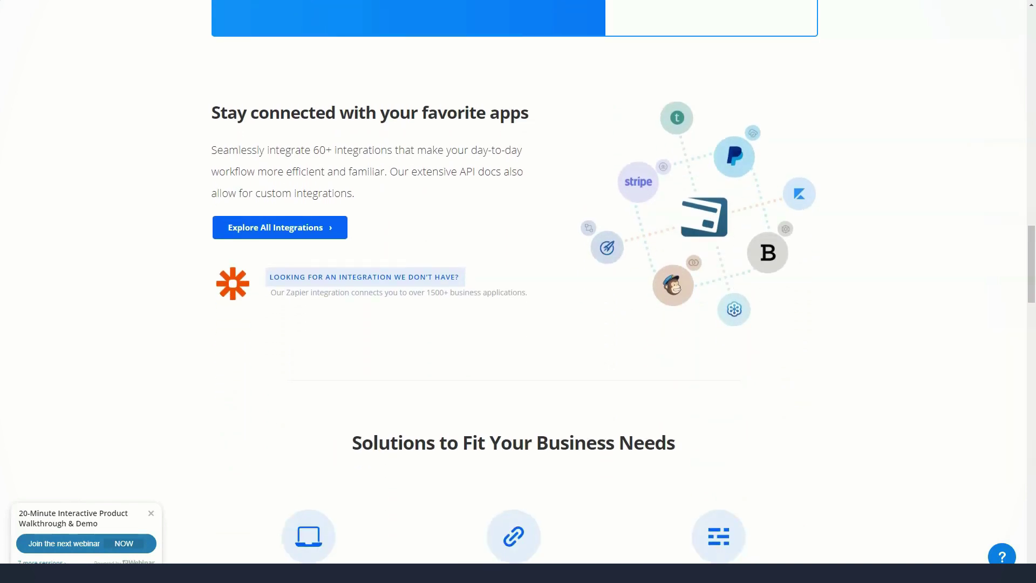
scroll(515, 309, down, 1)
scroll(515, 307, down, 3)
scroll(515, 308, down, 1)
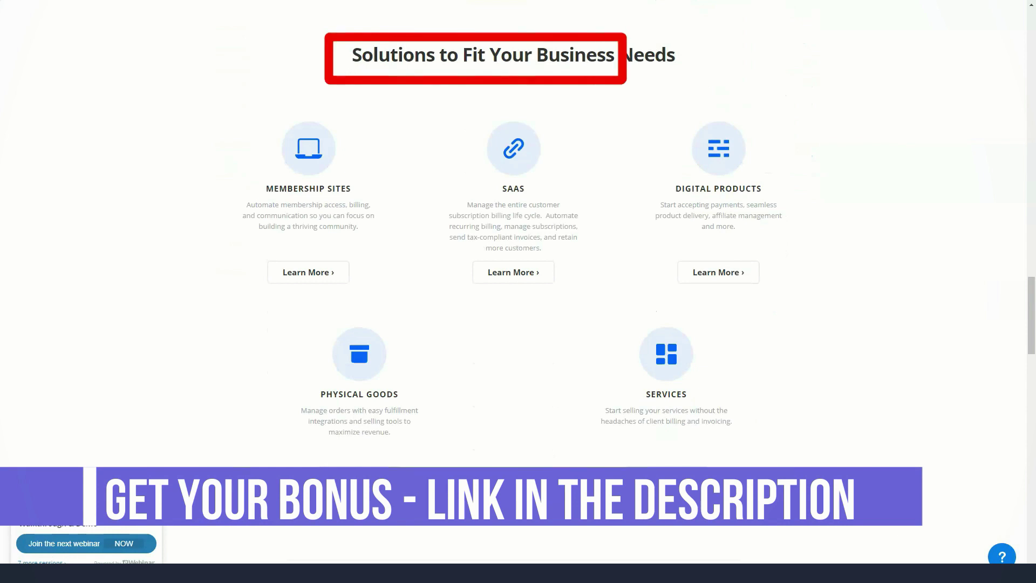
scroll(515, 308, down, 1)
scroll(514, 308, down, 3)
scroll(515, 307, down, 2)
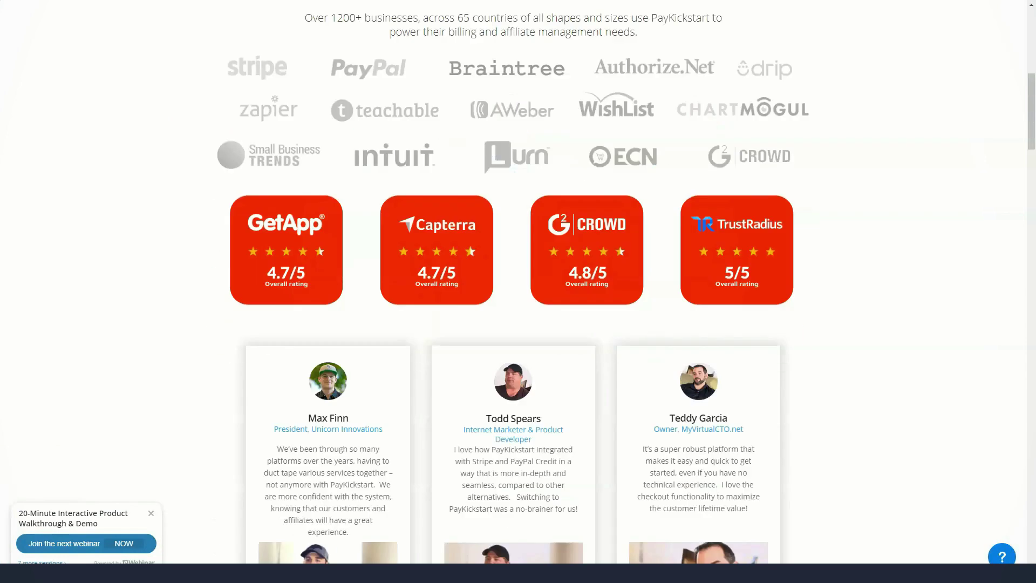
scroll(518, 291, up, 6)
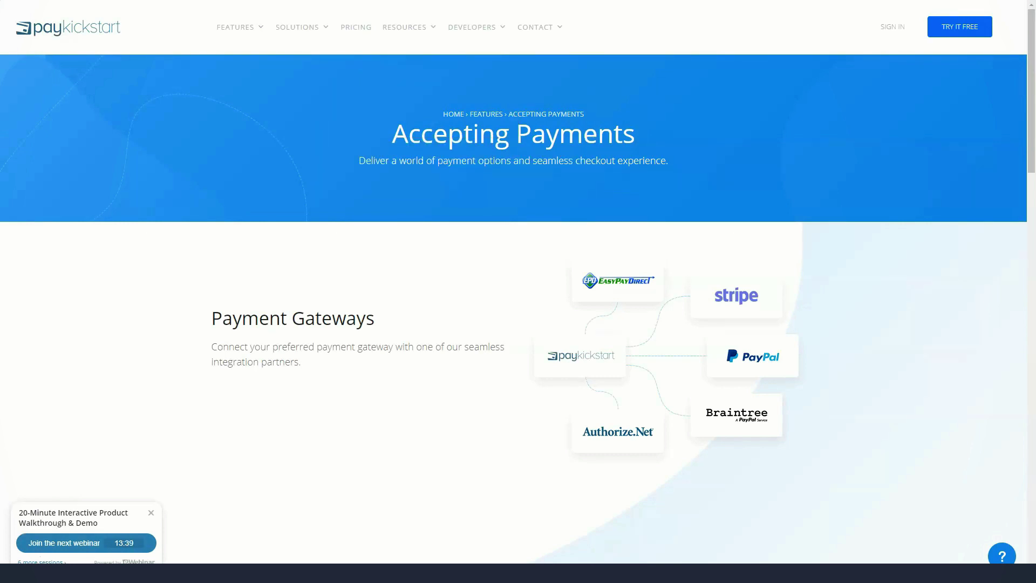
scroll(518, 291, down, 3)
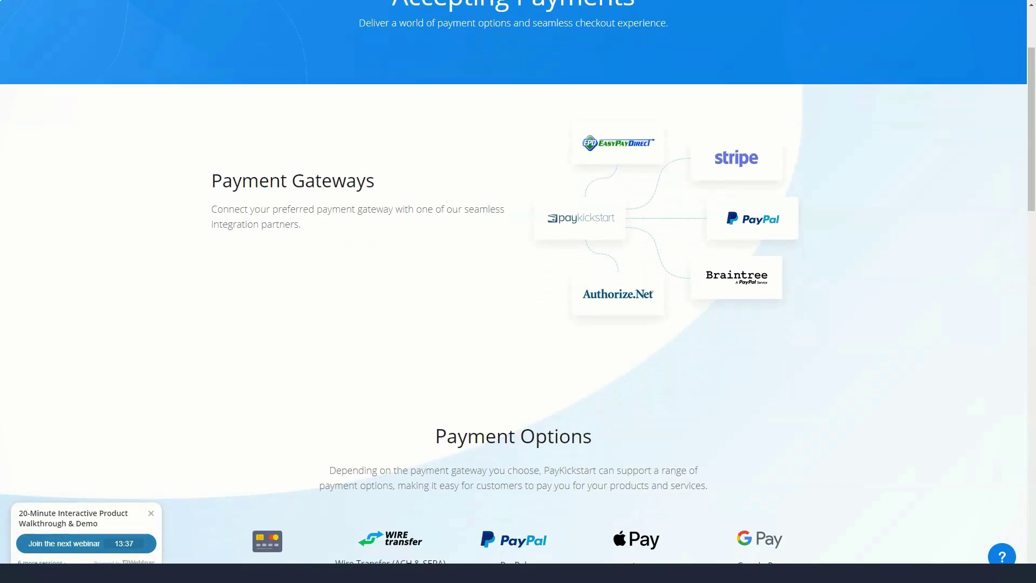
scroll(518, 291, down, 1)
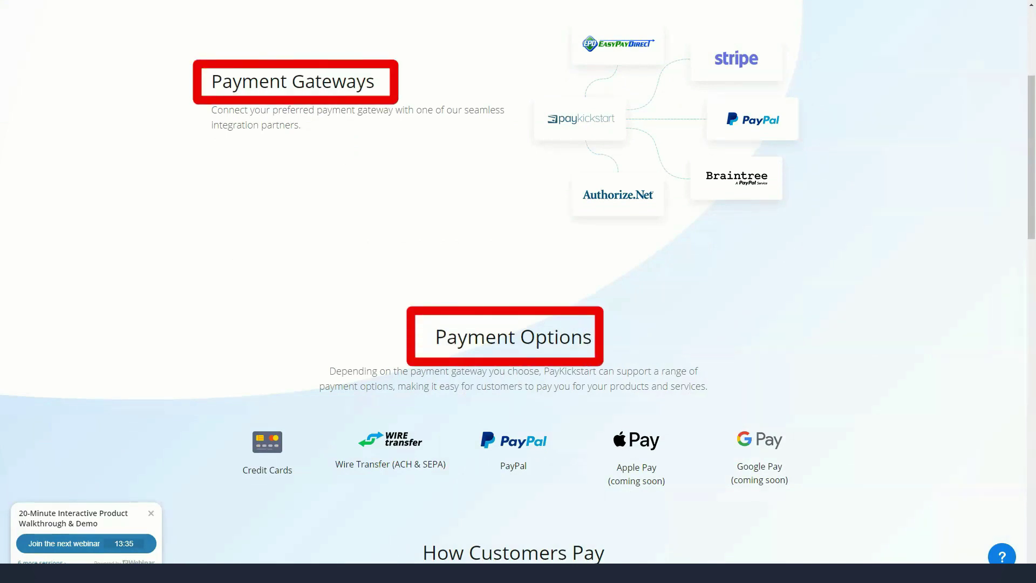
scroll(518, 291, down, 2)
scroll(519, 291, down, 2)
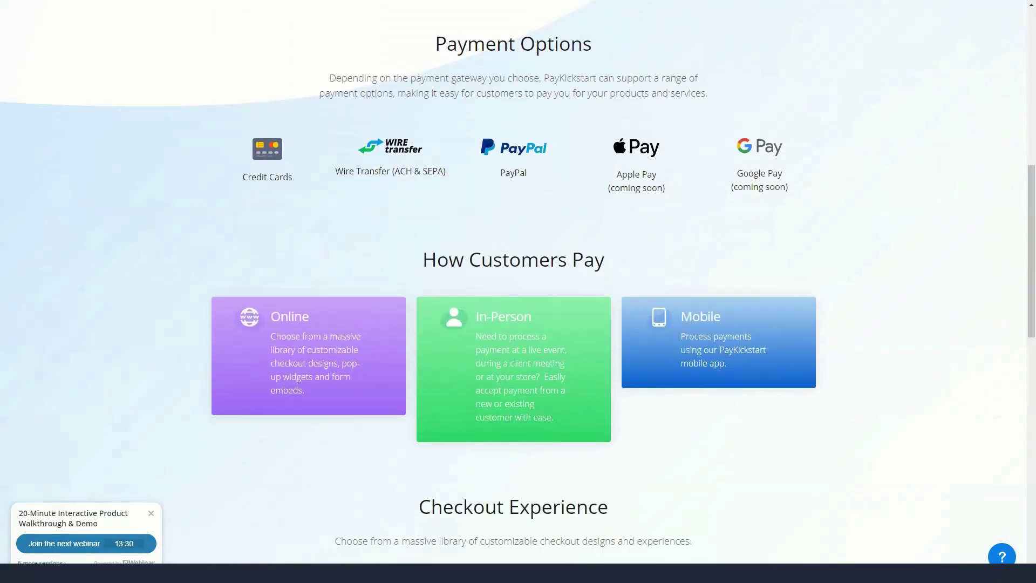
scroll(518, 291, down, 2)
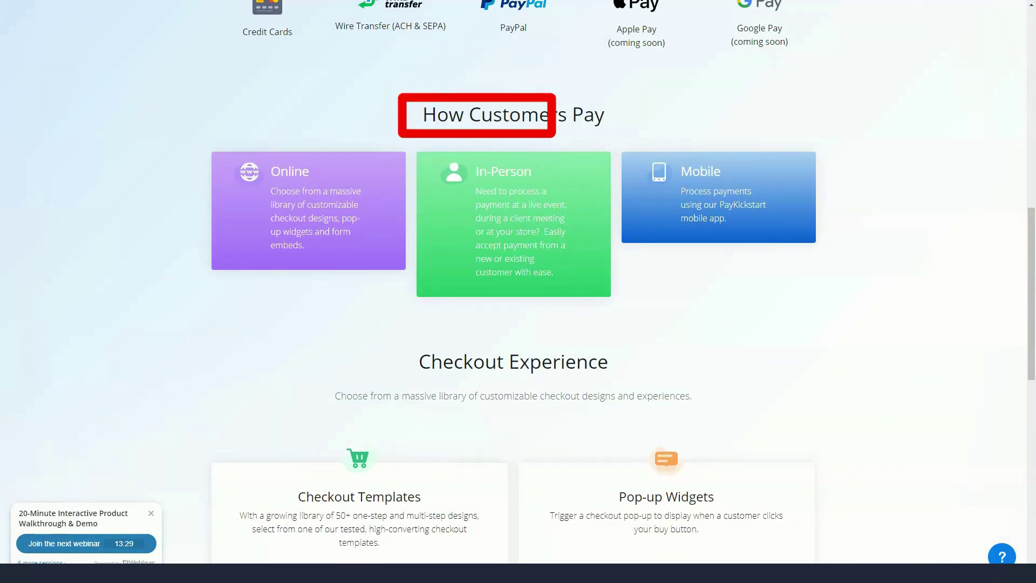
scroll(518, 291, down, 1)
scroll(518, 291, down, 2)
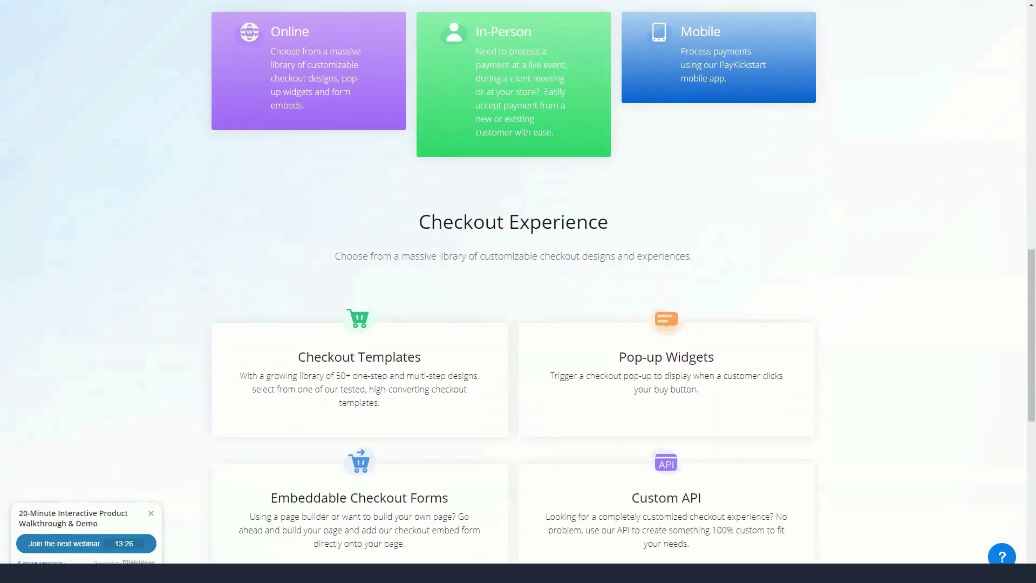
scroll(518, 292, down, 2)
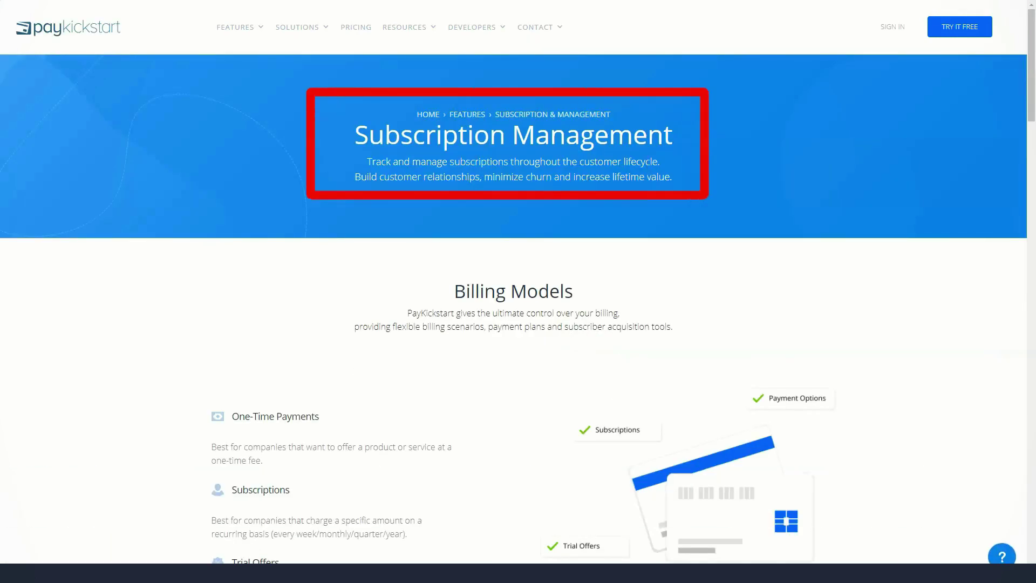
scroll(518, 324, down, 3)
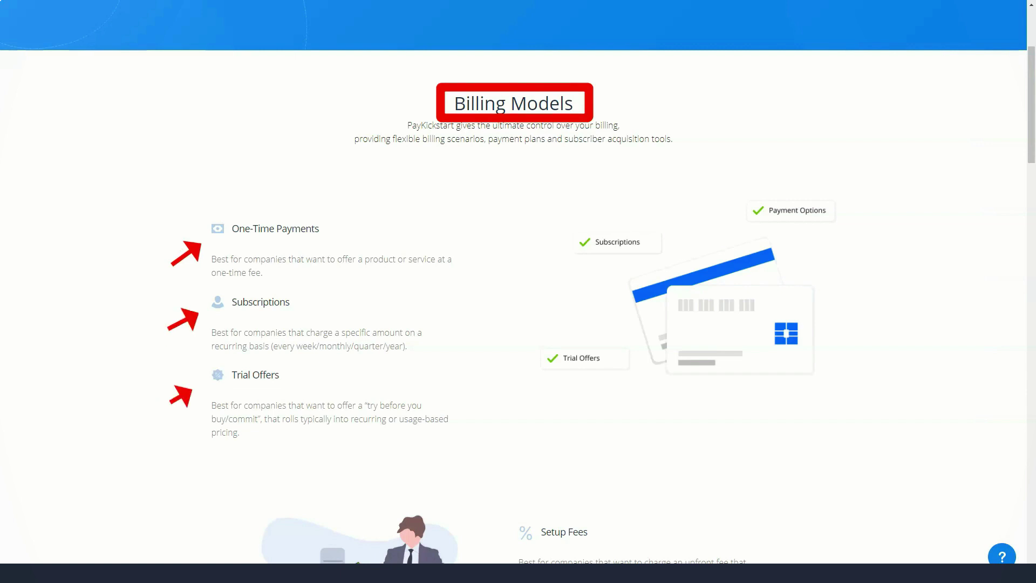
scroll(518, 323, down, 5)
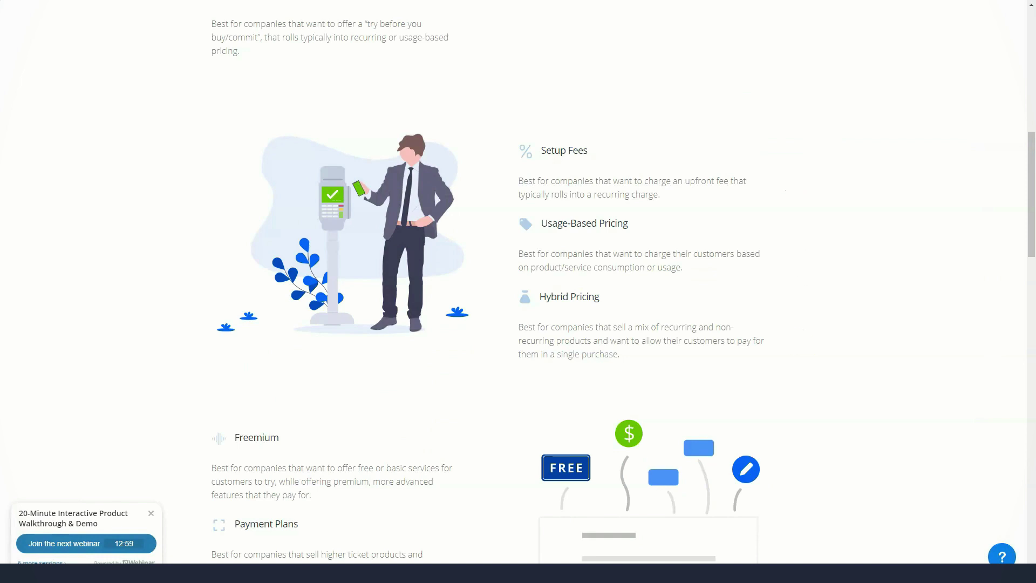
scroll(519, 324, down, 3)
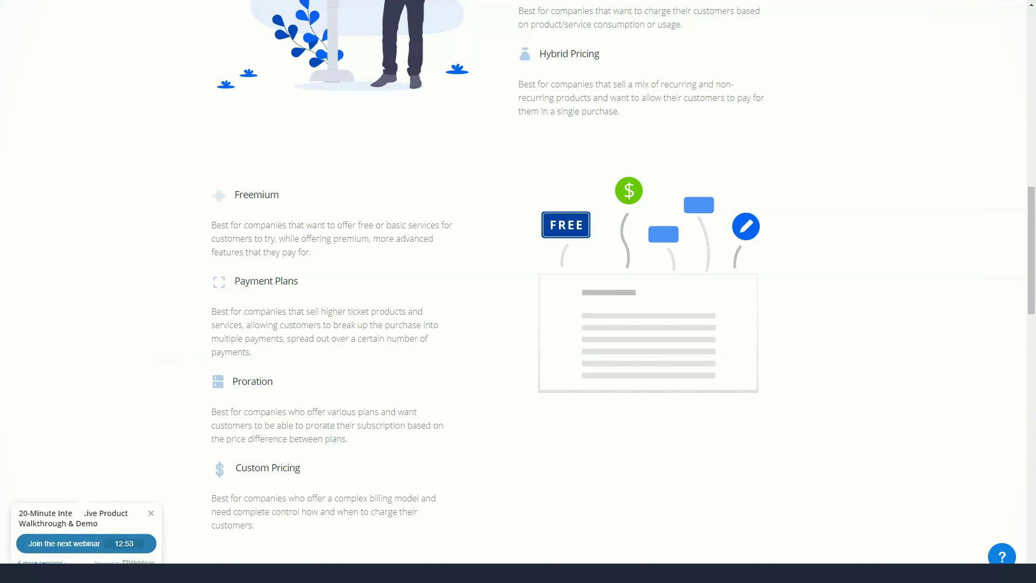
scroll(519, 291, down, 2)
scroll(518, 292, down, 2)
scroll(518, 291, down, 2)
scroll(518, 292, down, 2)
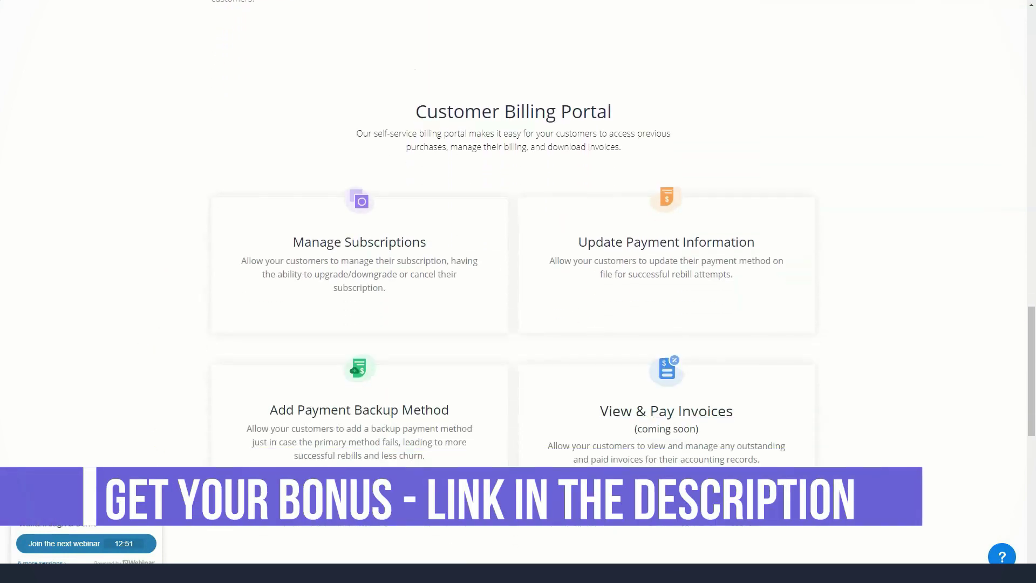
scroll(518, 292, down, 1)
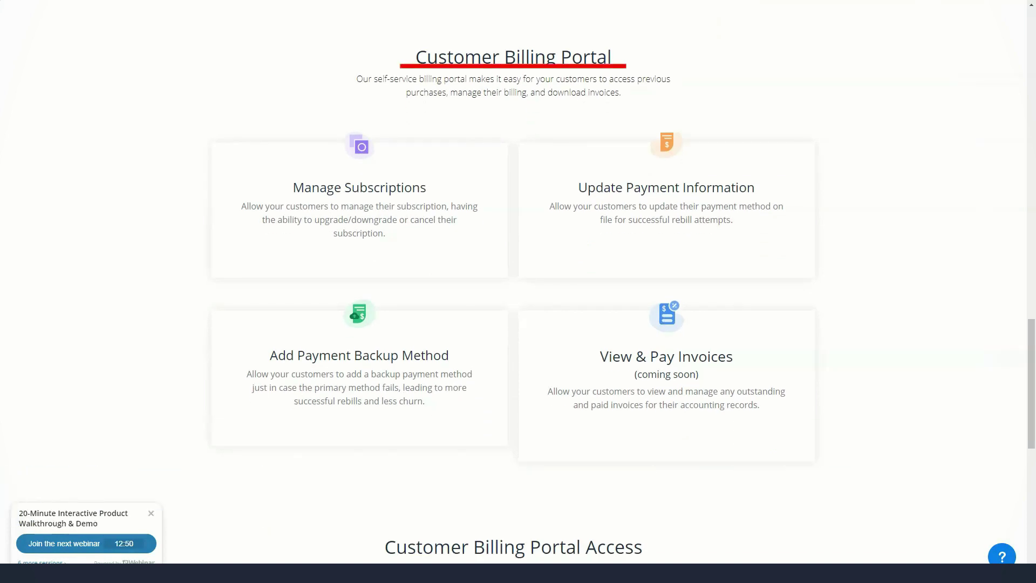
scroll(519, 292, down, 3)
scroll(518, 292, down, 2)
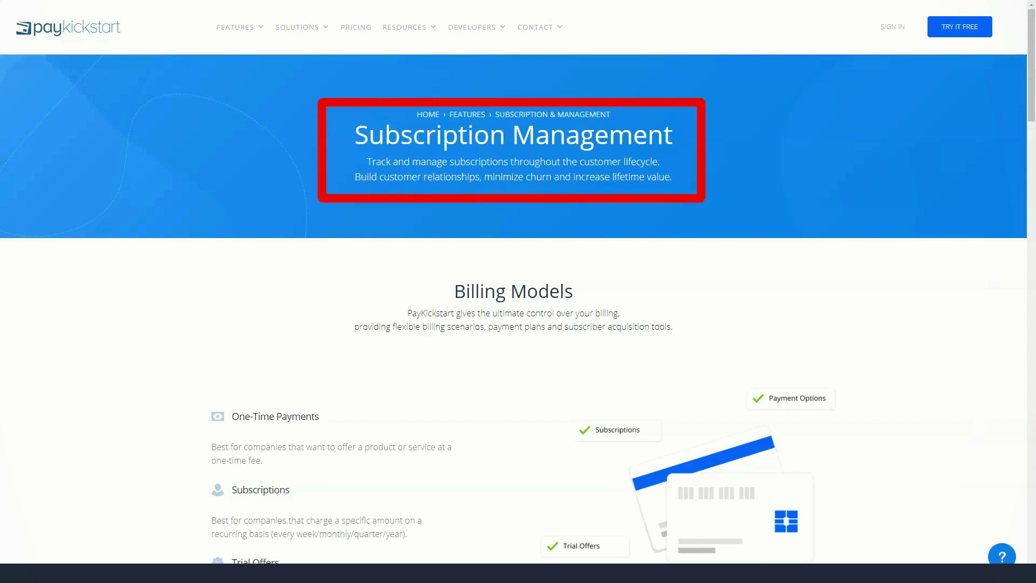
scroll(519, 291, down, 2)
scroll(519, 292, down, 2)
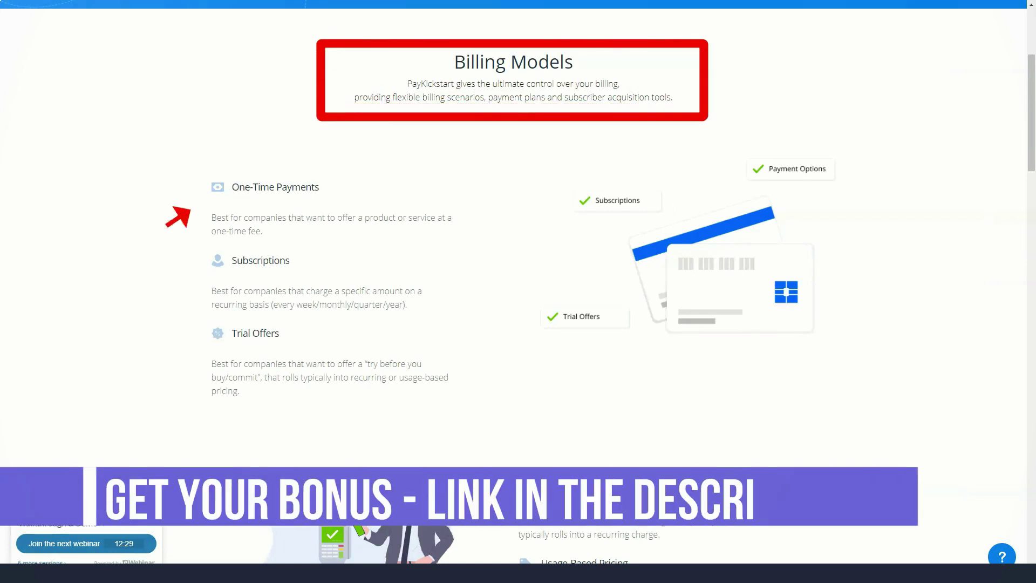
scroll(518, 291, down, 1)
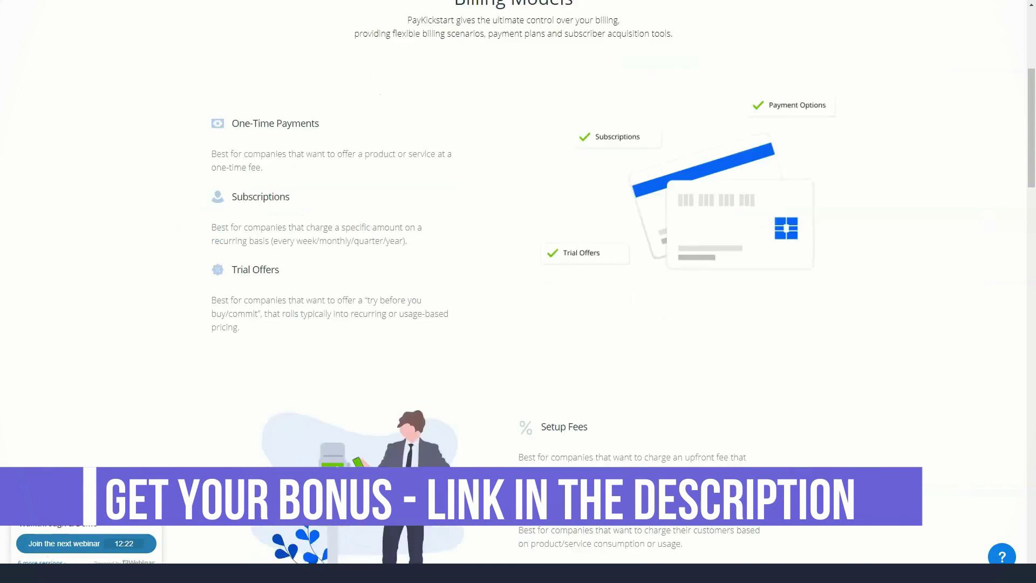
scroll(519, 291, down, 4)
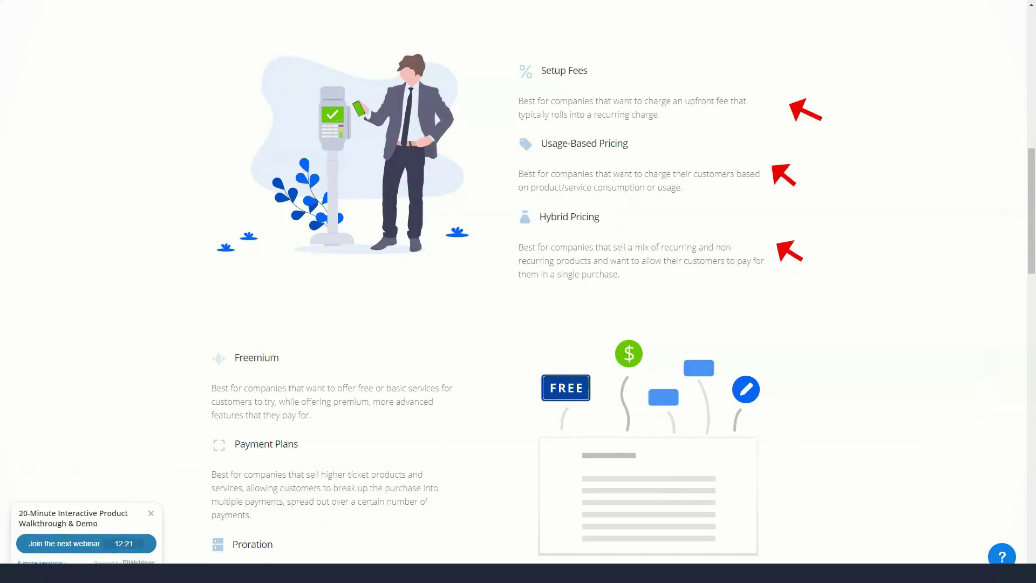
scroll(519, 291, down, 2)
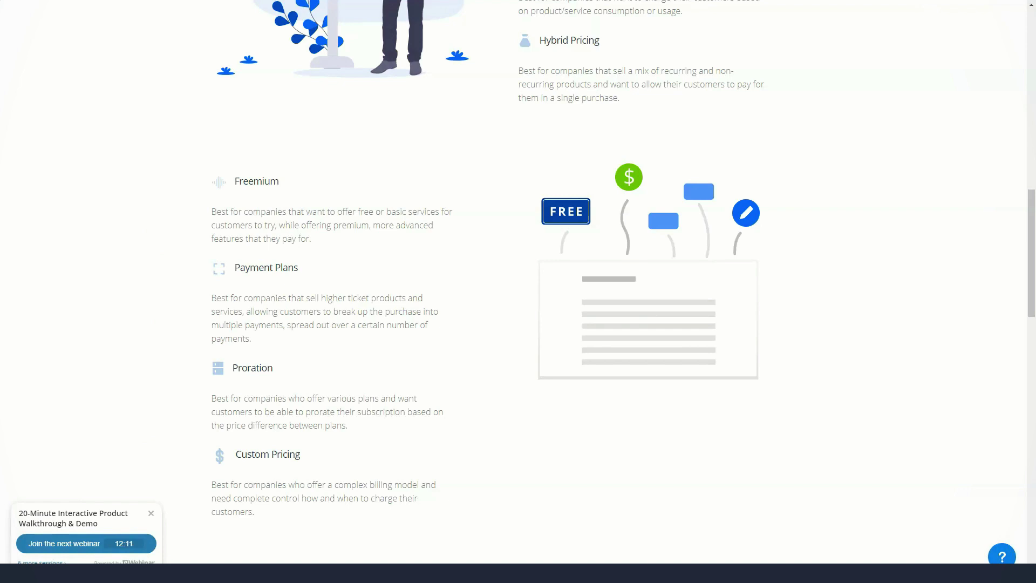
scroll(519, 292, down, 2)
scroll(519, 291, down, 3)
scroll(518, 292, down, 2)
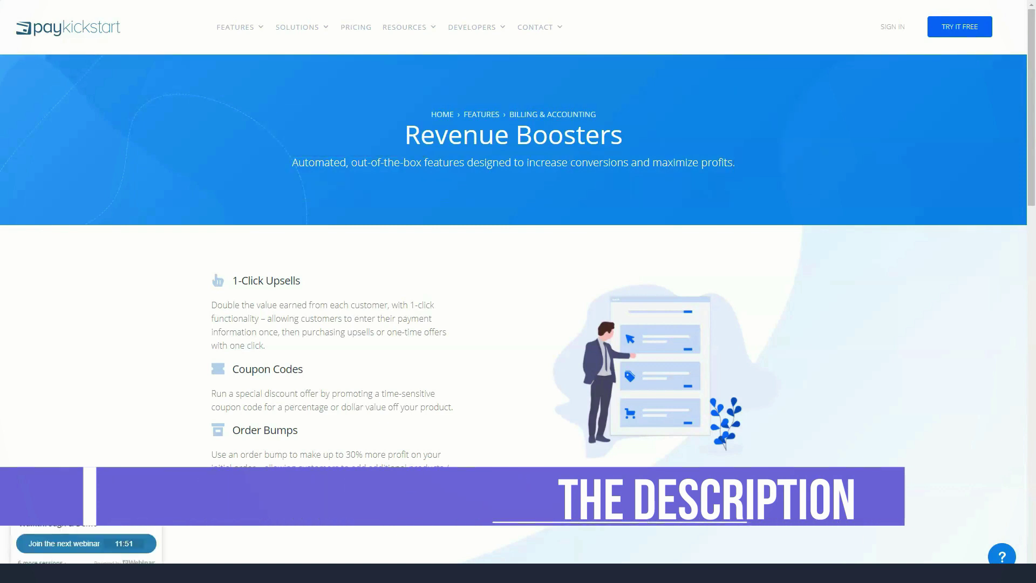
scroll(518, 291, down, 3)
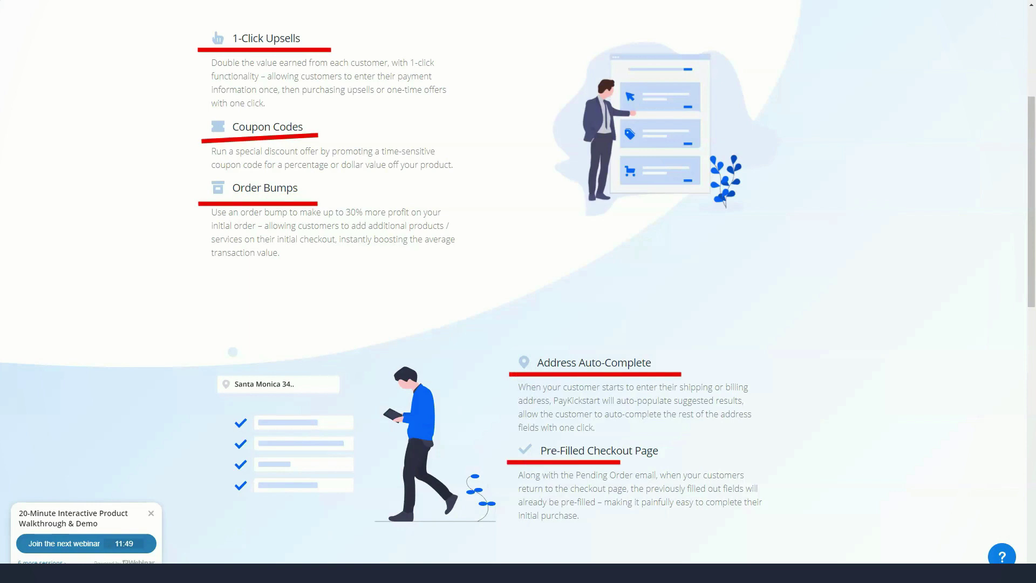
scroll(518, 292, down, 2)
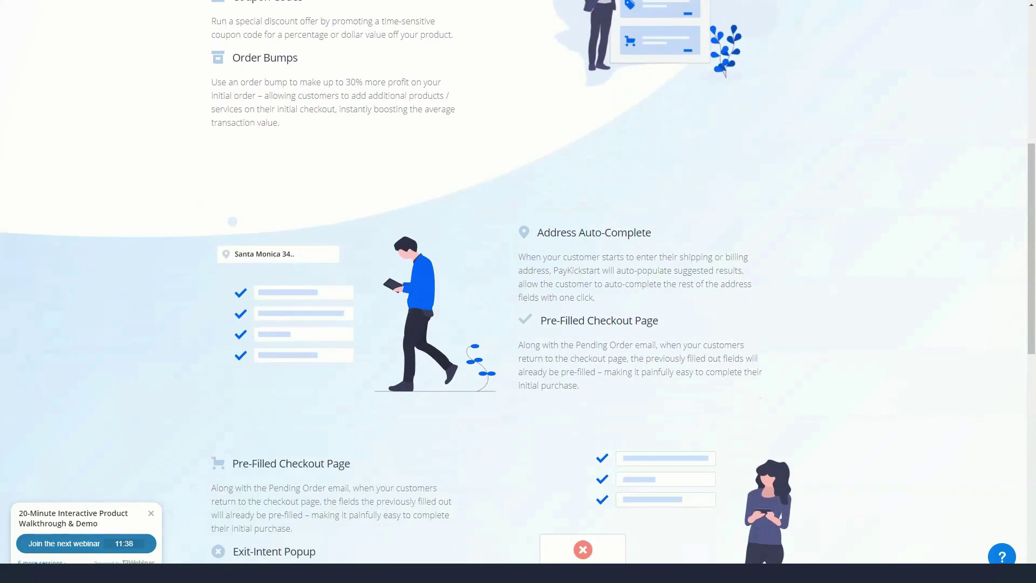
scroll(519, 291, down, 2)
scroll(518, 291, down, 1)
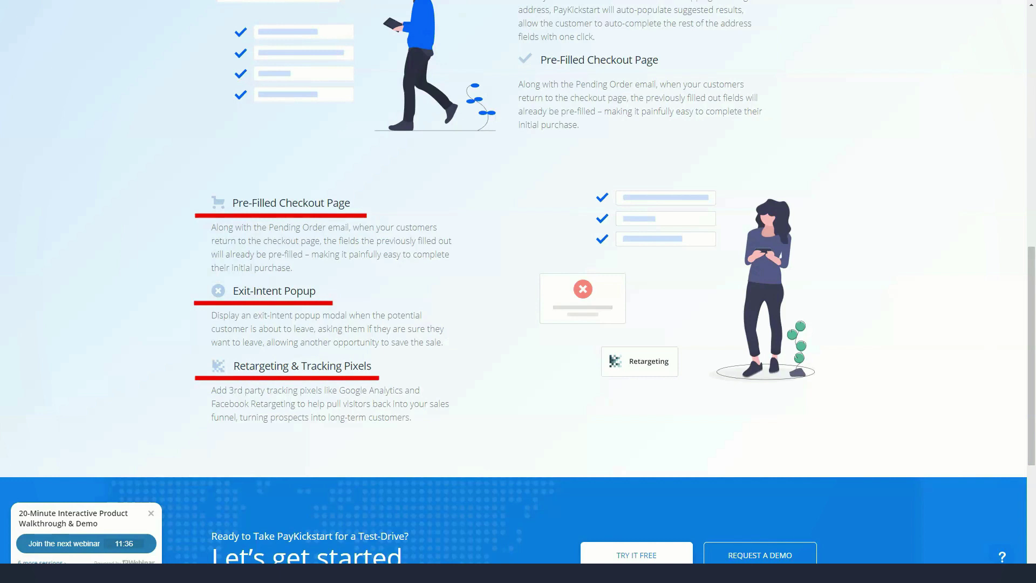
scroll(518, 291, up, 10)
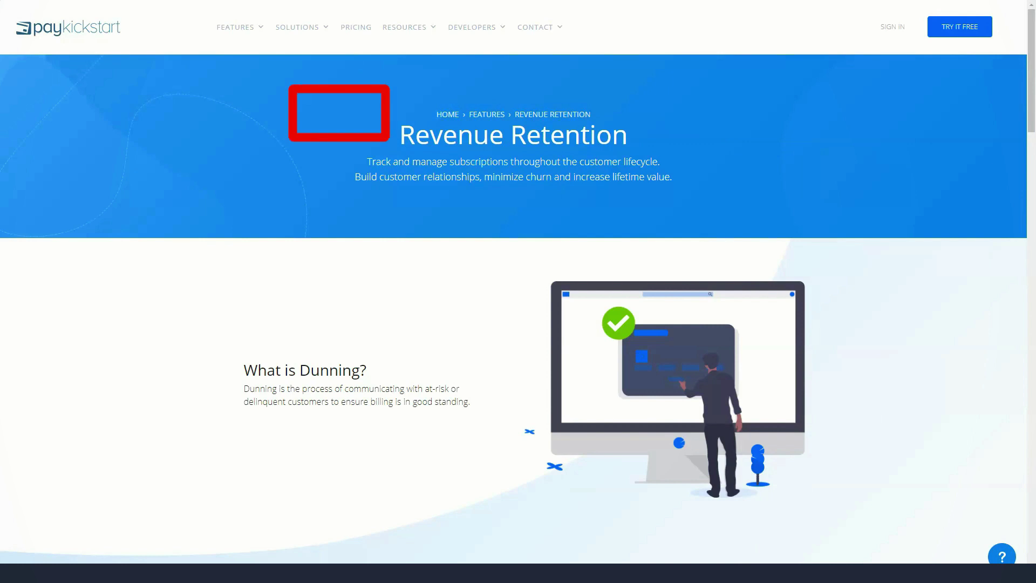
scroll(519, 291, down, 3)
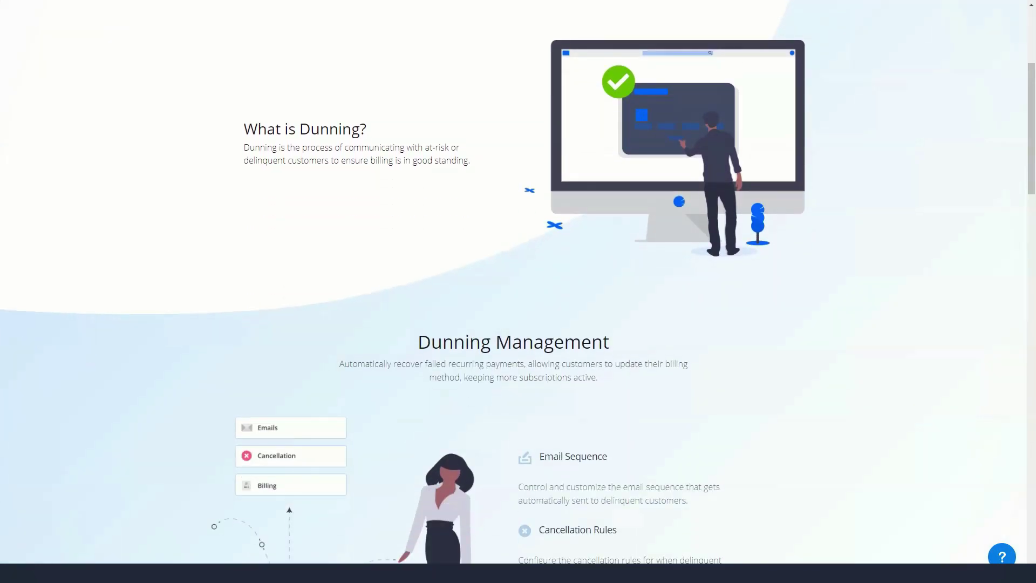
scroll(518, 291, down, 1)
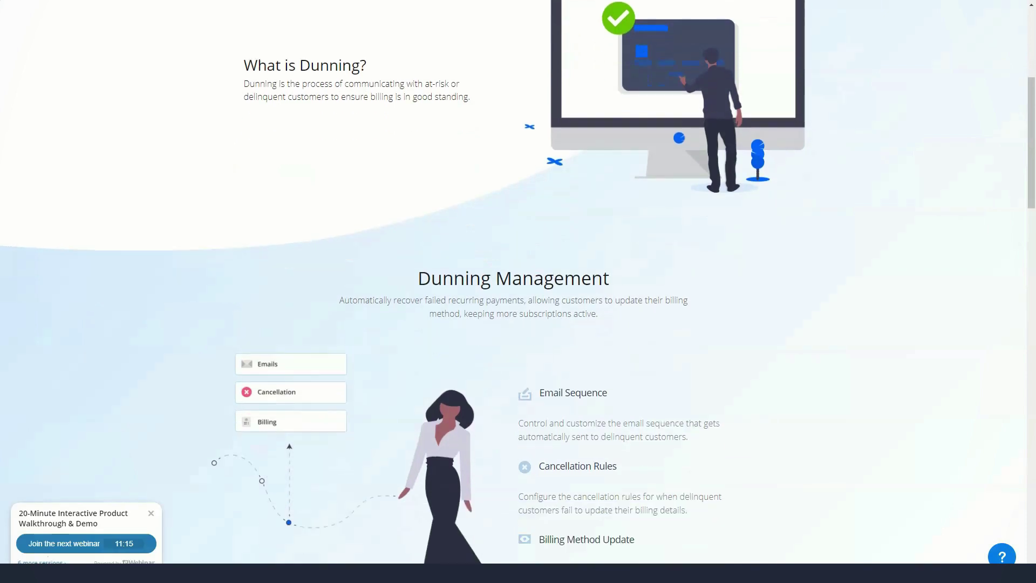
scroll(518, 292, down, 3)
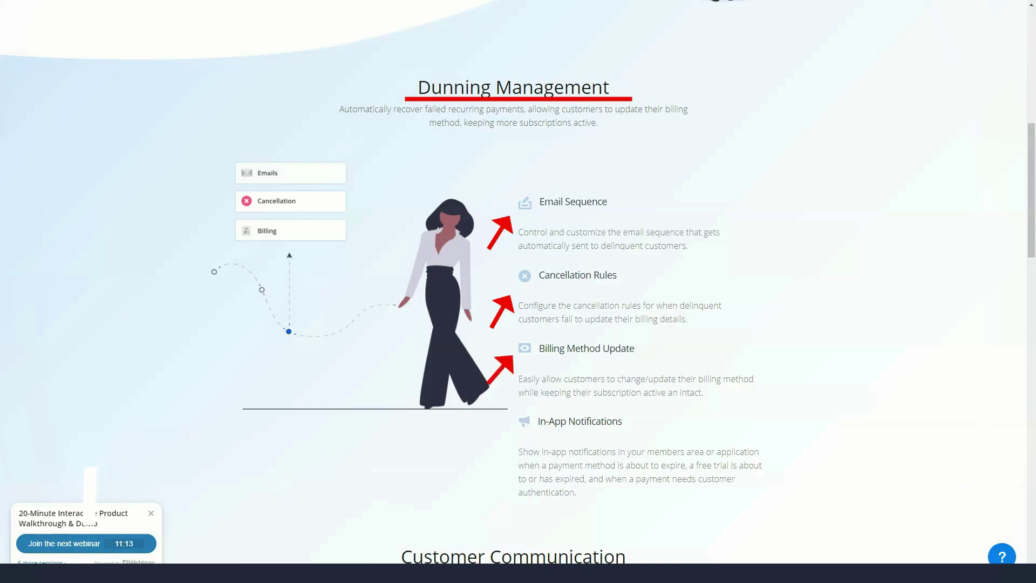
scroll(518, 292, down, 3)
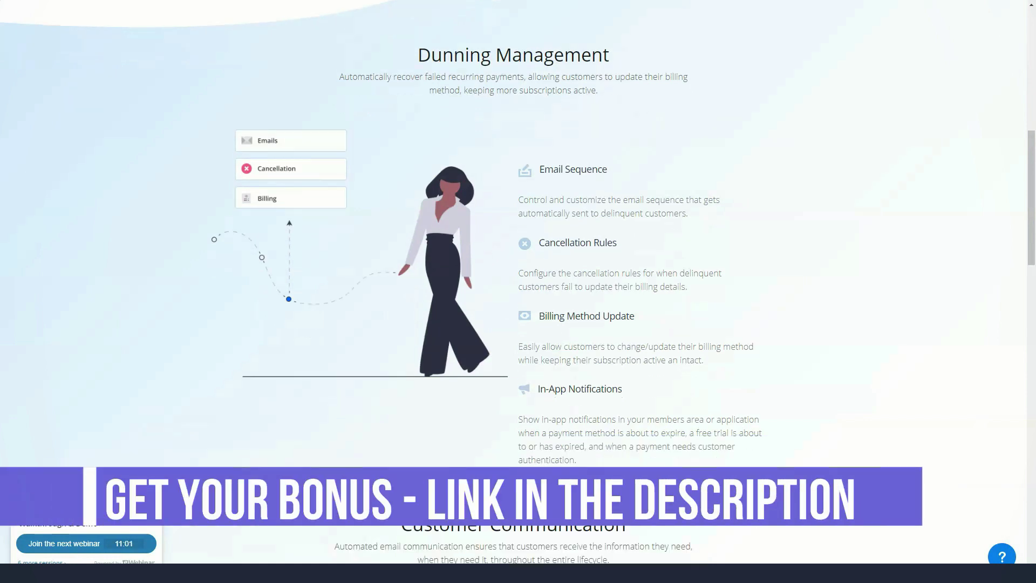
scroll(519, 292, down, 3)
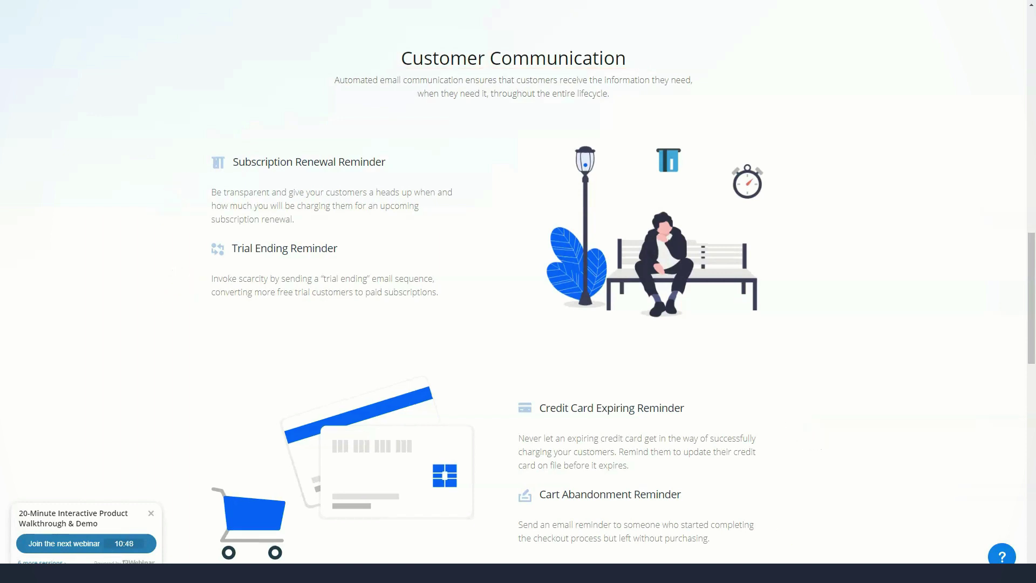
scroll(518, 292, down, 3)
scroll(518, 292, down, 4)
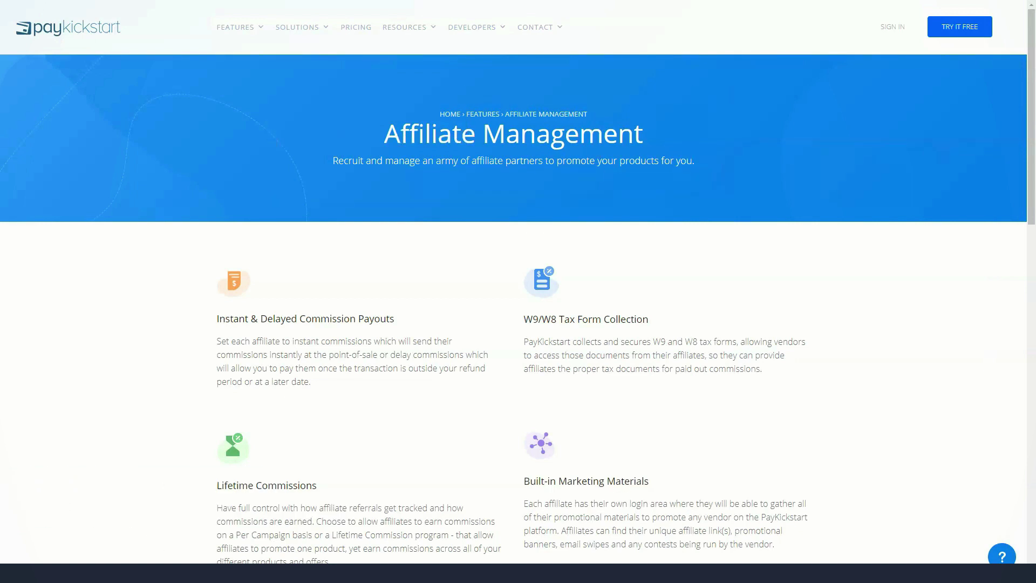
scroll(519, 291, down, 1)
scroll(518, 292, down, 1)
scroll(518, 292, down, 1)
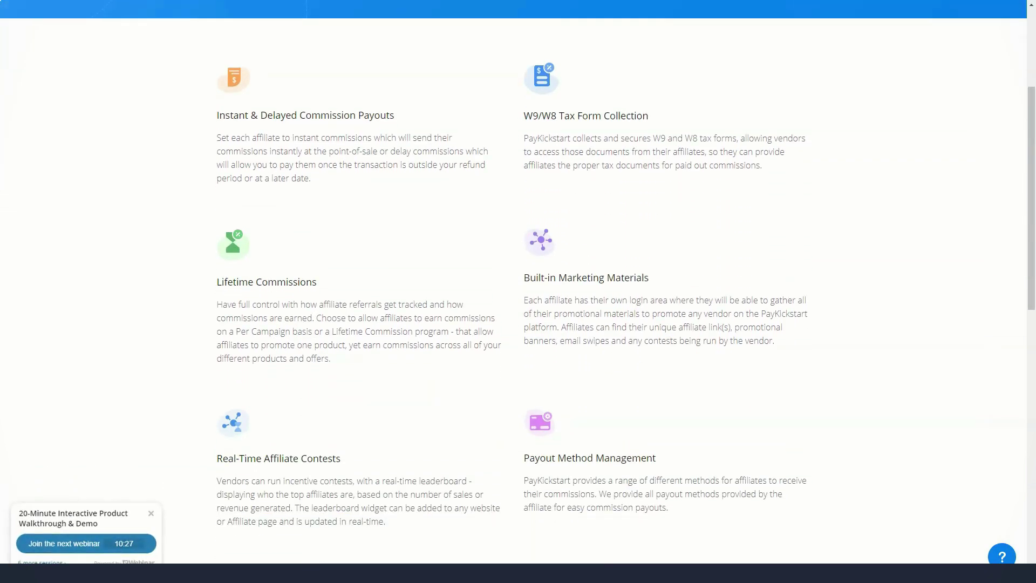
scroll(518, 292, down, 1)
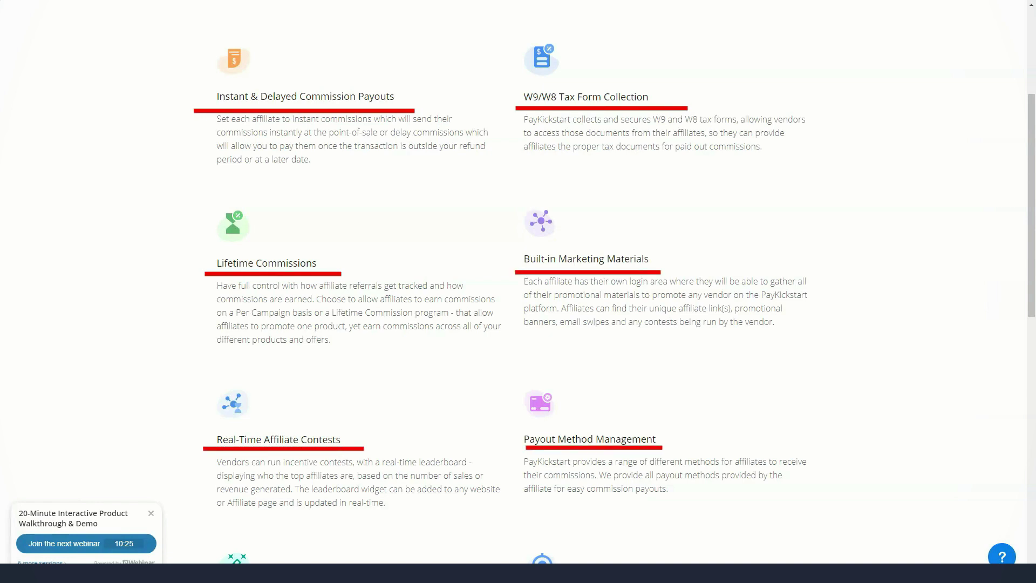
scroll(518, 292, down, 1)
scroll(518, 291, down, 2)
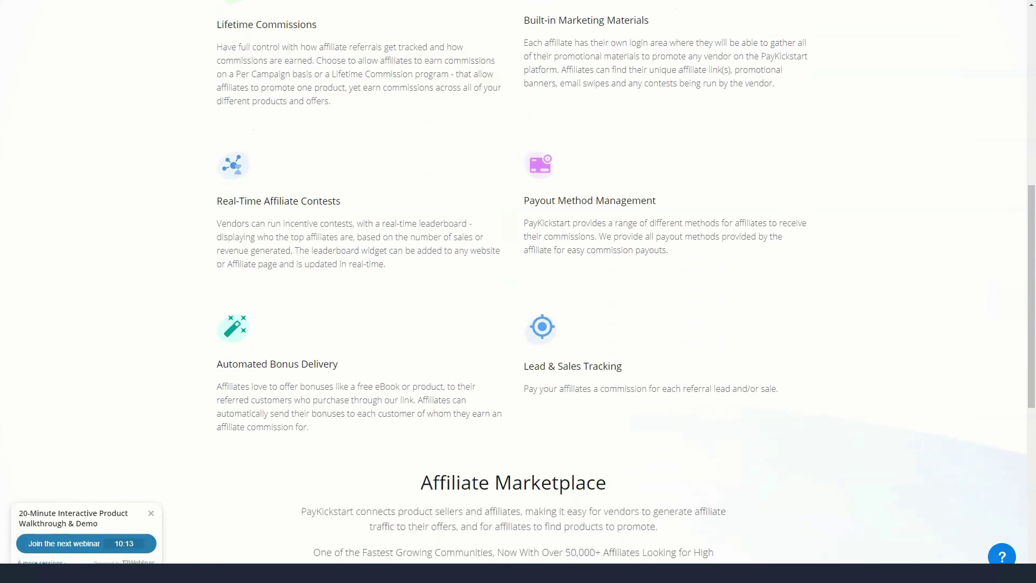
scroll(518, 291, down, 2)
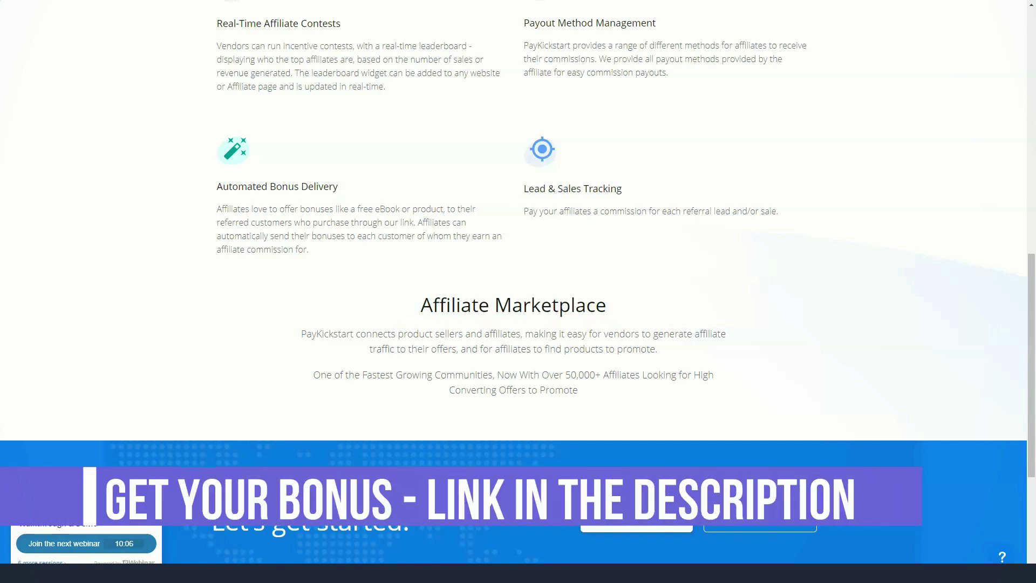
scroll(518, 291, up, 8)
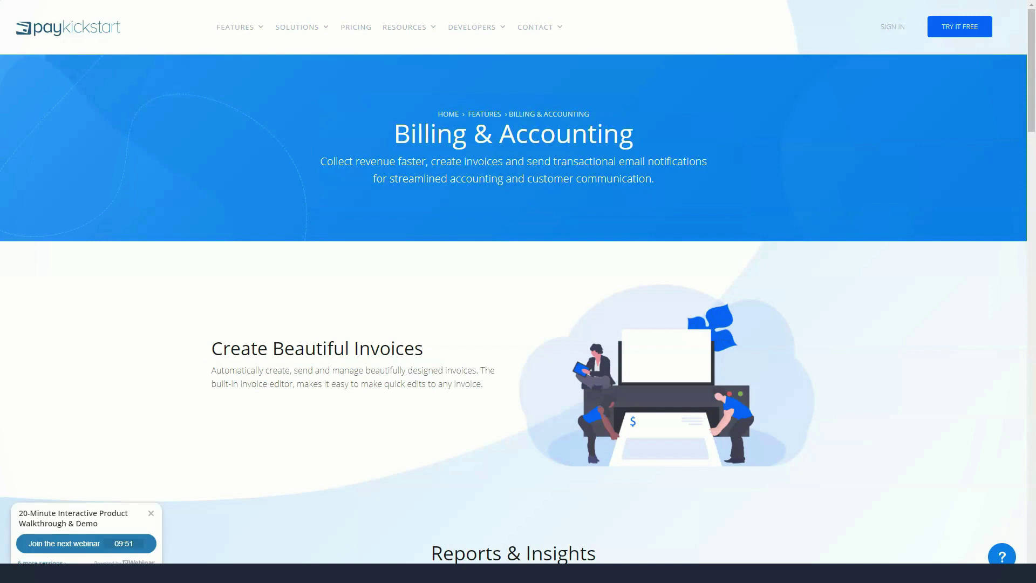
scroll(518, 323, down, 2)
scroll(518, 324, down, 2)
scroll(518, 324, down, 2)
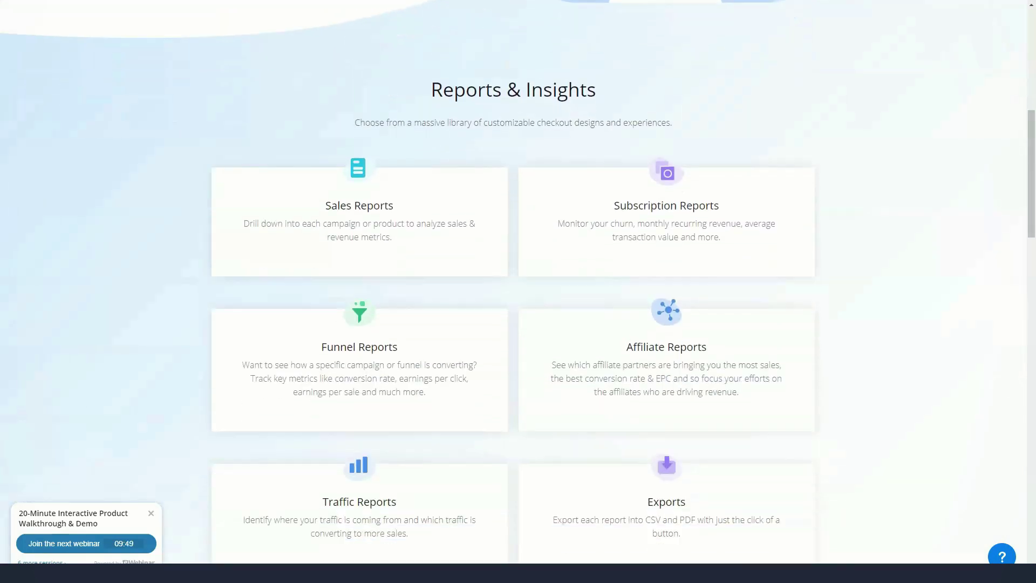
scroll(518, 324, down, 1)
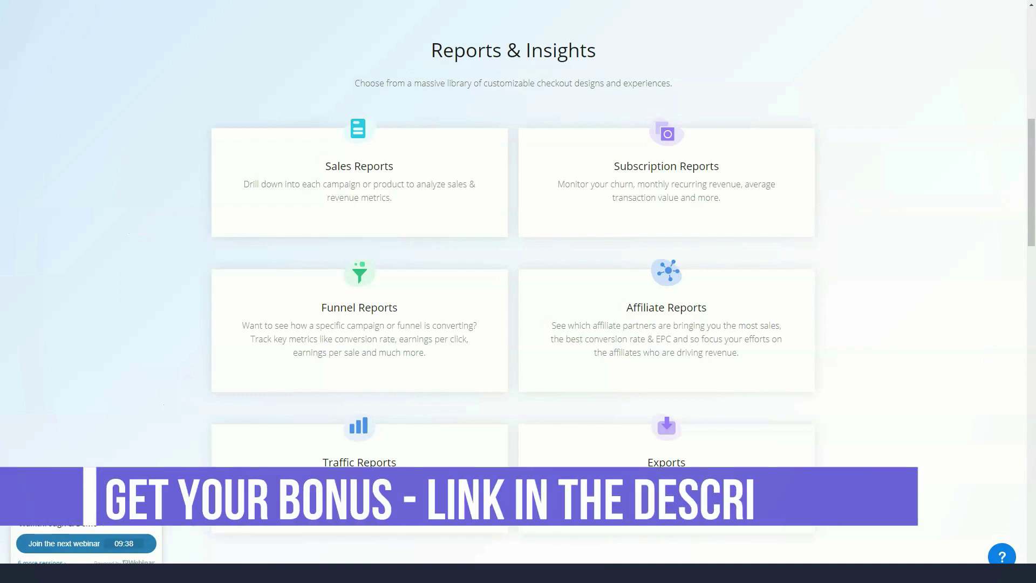
scroll(518, 292, down, 3)
scroll(518, 292, down, 2)
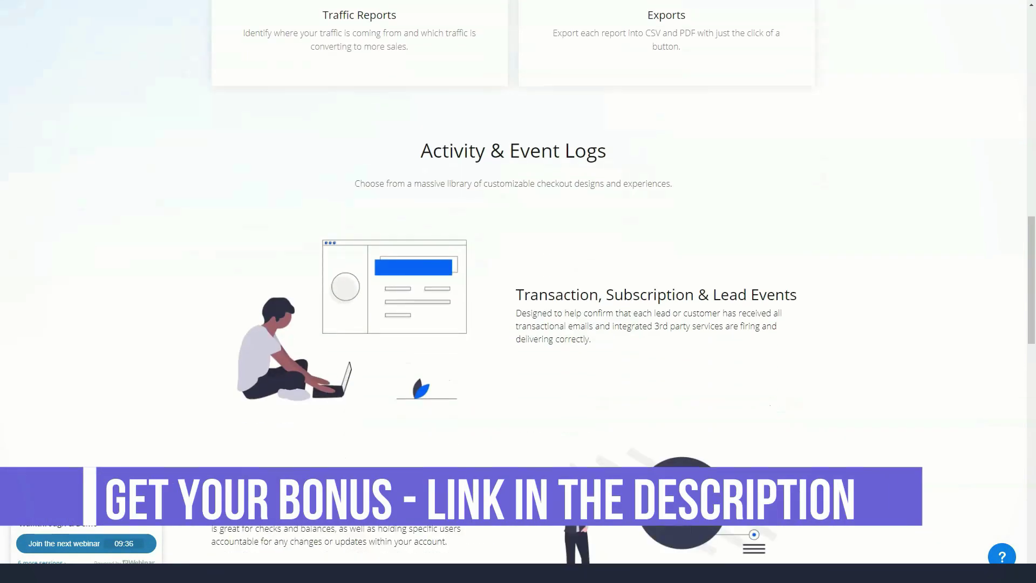
scroll(518, 292, down, 2)
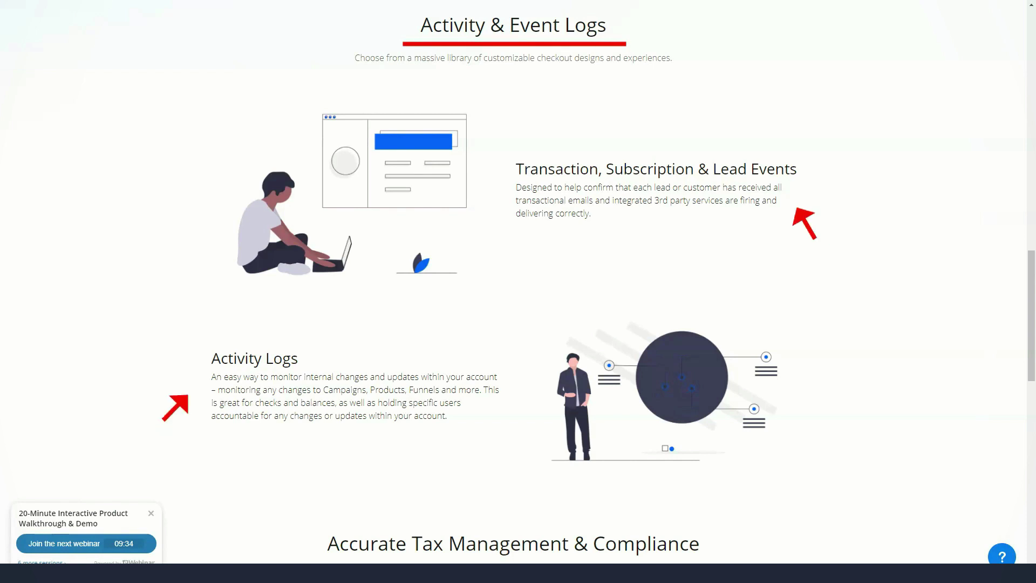
scroll(519, 292, down, 3)
scroll(518, 291, down, 3)
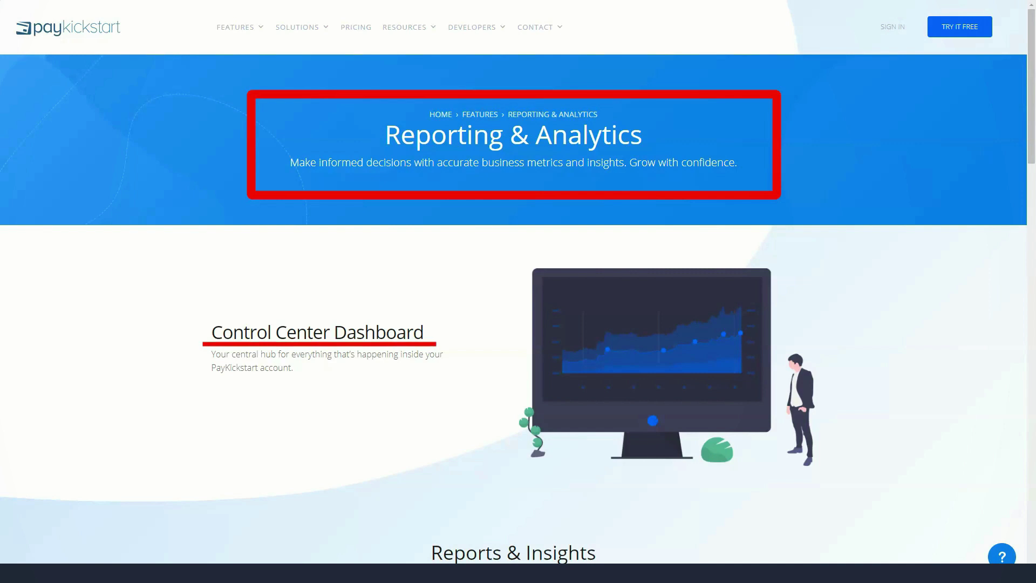
scroll(518, 323, down, 1)
scroll(518, 292, down, 2)
scroll(518, 291, down, 2)
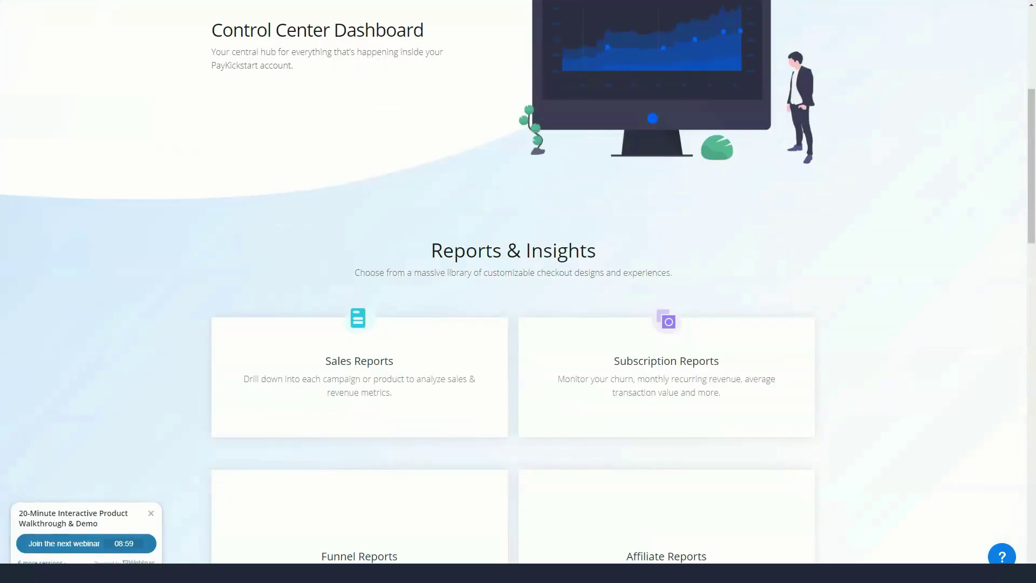
scroll(519, 291, down, 2)
scroll(519, 291, down, 1)
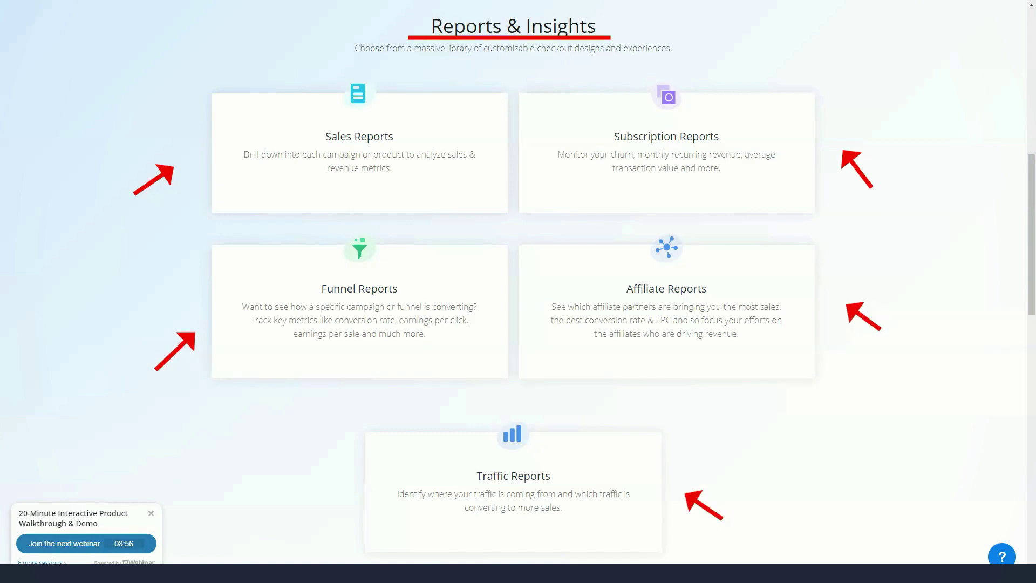
scroll(518, 291, down, 1)
scroll(518, 292, down, 2)
scroll(518, 292, down, 3)
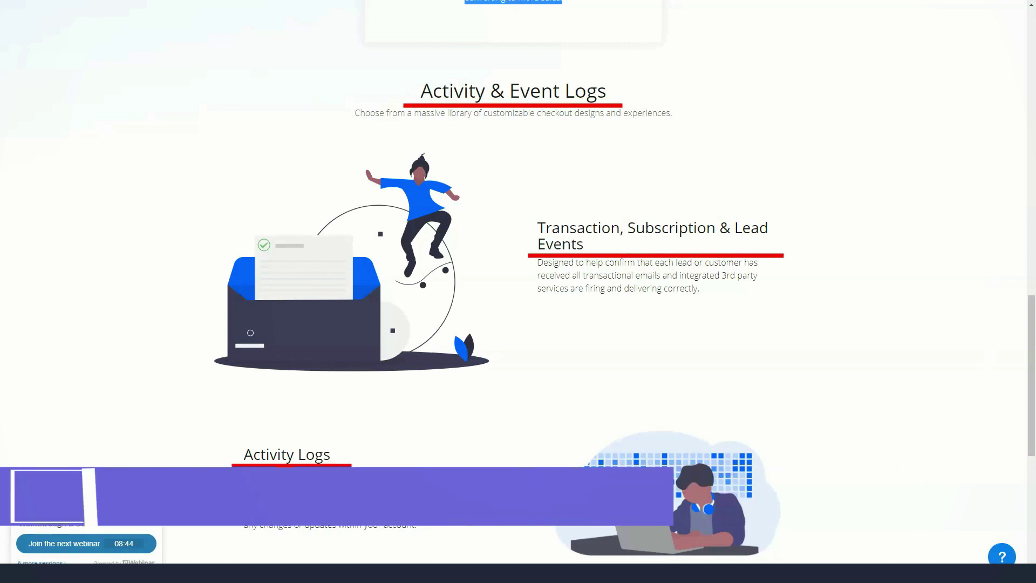
scroll(518, 291, down, 1)
scroll(518, 291, down, 3)
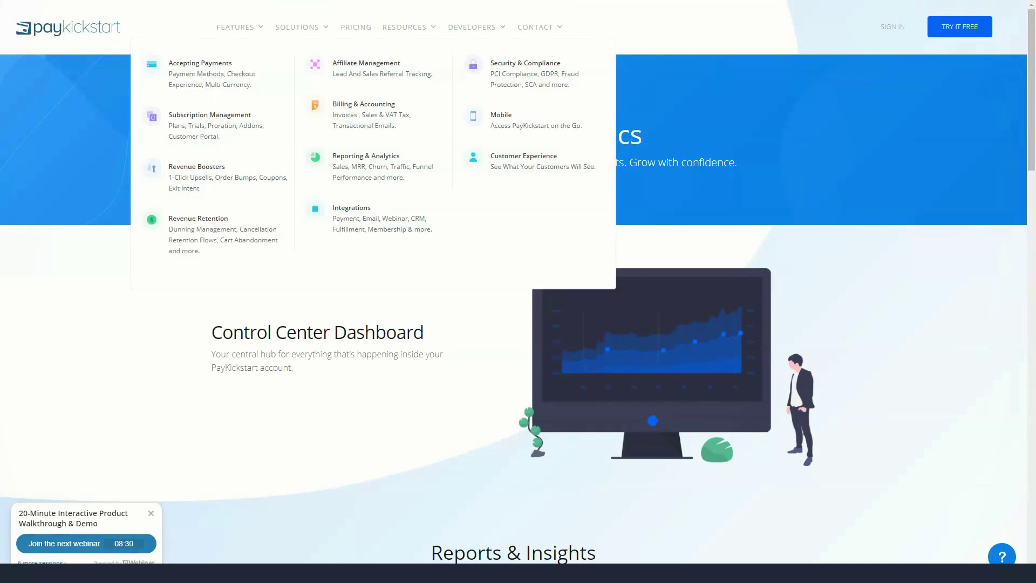
Step: Open PayKickstart's Integrations feature page from the Features menu
click(351, 207)
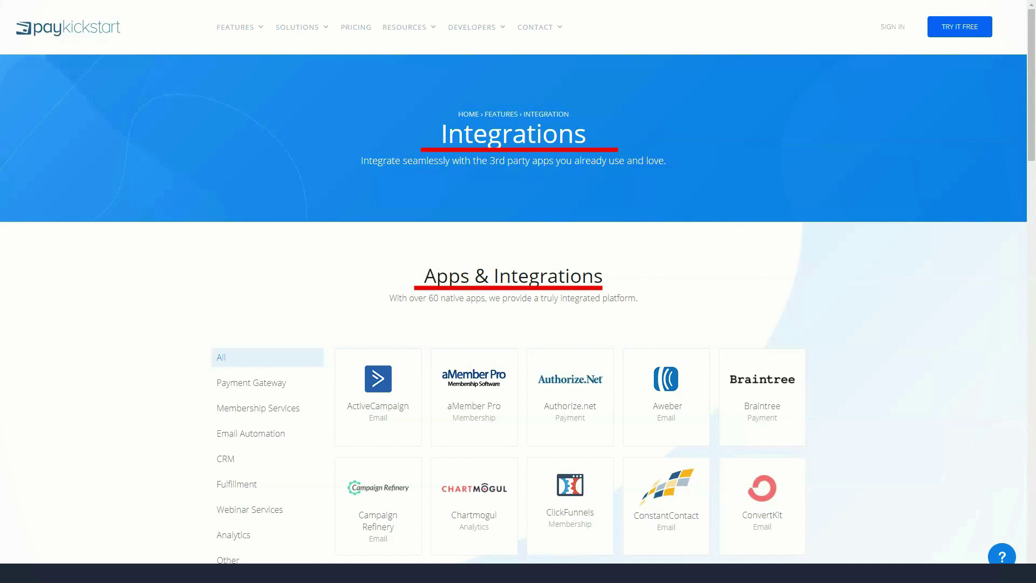
scroll(518, 291, down, 1)
scroll(518, 292, down, 2)
scroll(518, 291, down, 1)
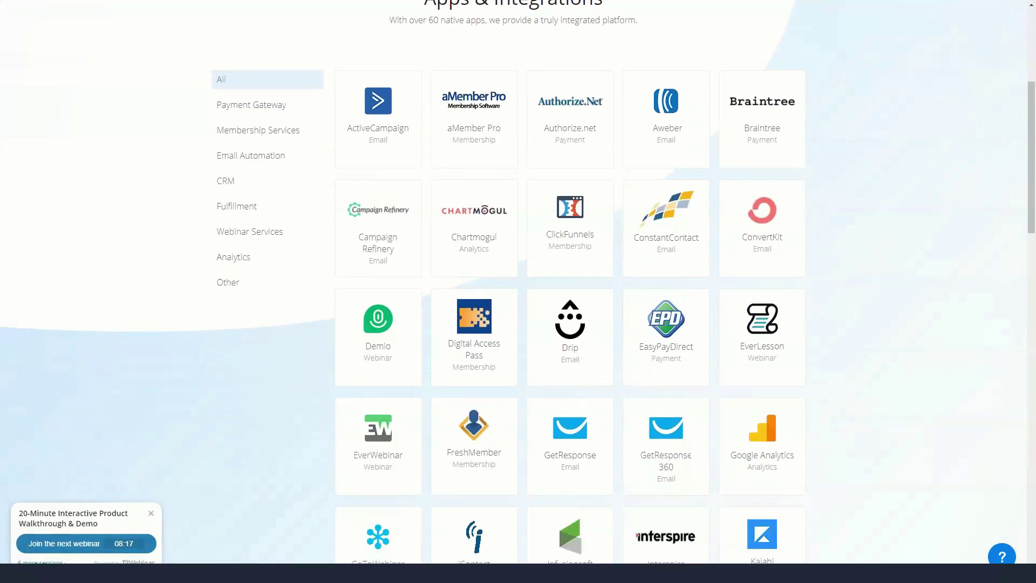
scroll(519, 291, up, 3)
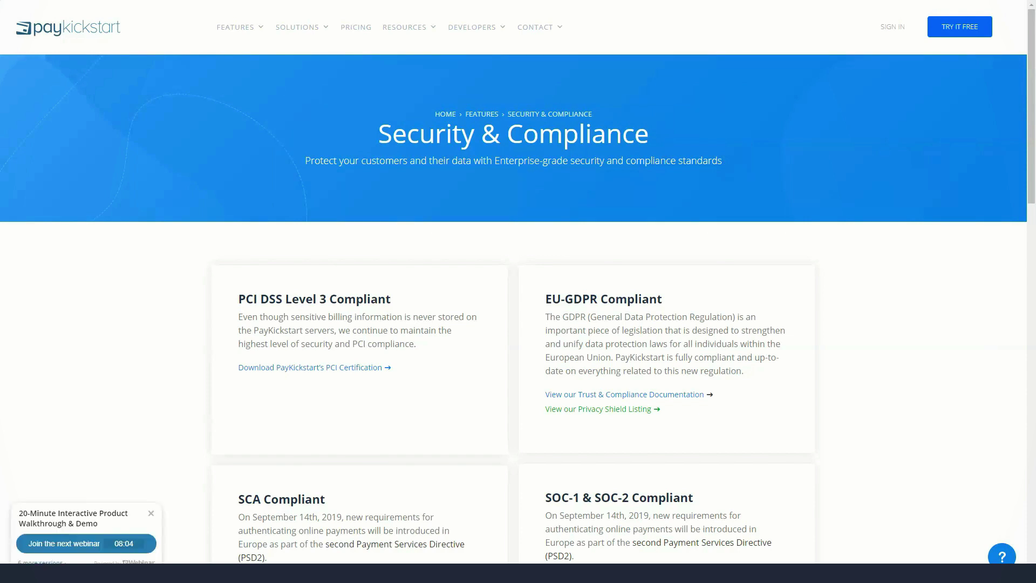
scroll(519, 292, down, 2)
scroll(519, 291, down, 1)
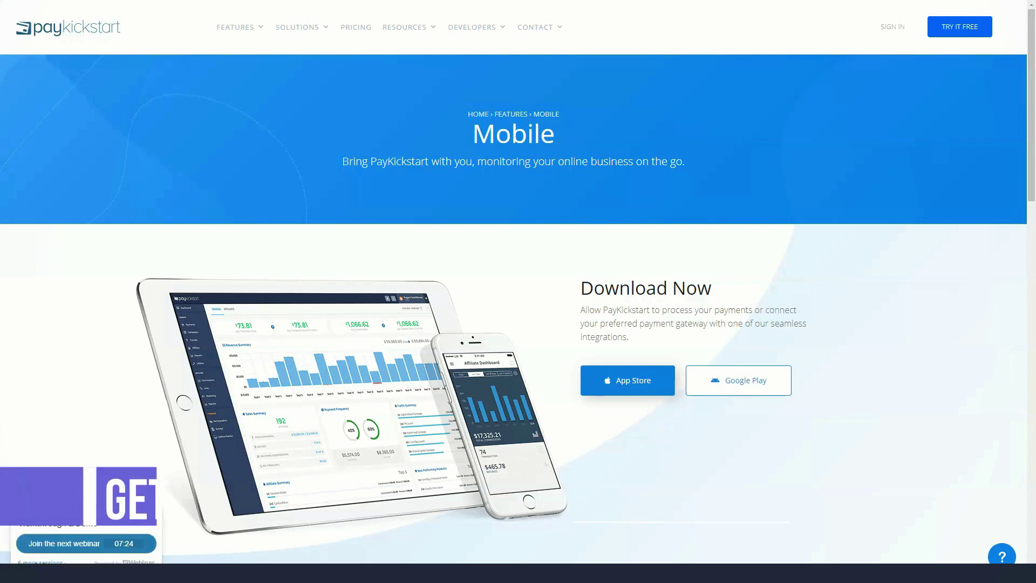
scroll(518, 292, down, 1)
scroll(518, 291, down, 2)
scroll(518, 292, down, 4)
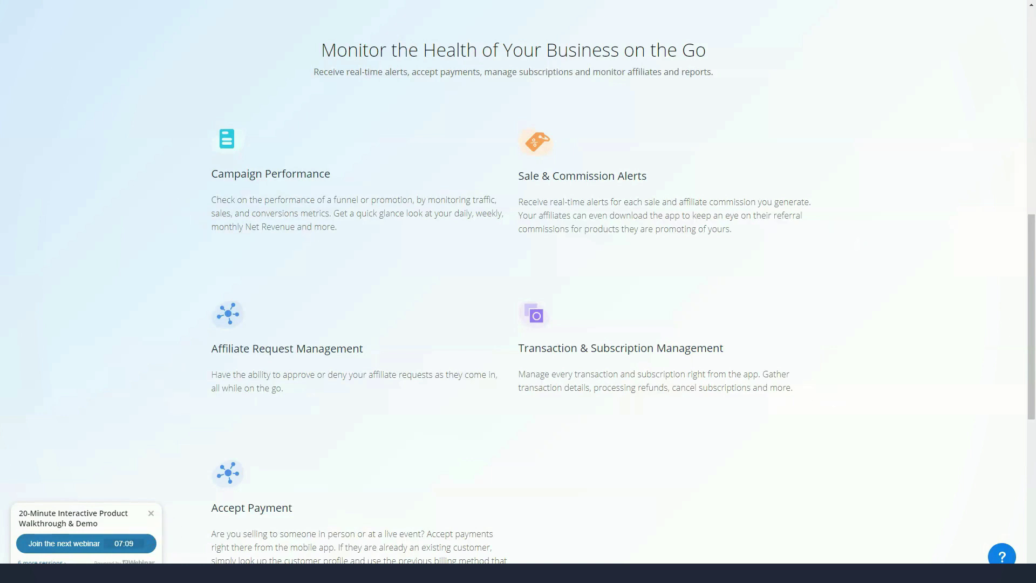
scroll(518, 292, down, 2)
scroll(519, 291, down, 3)
scroll(518, 292, up, 5)
scroll(518, 291, up, 5)
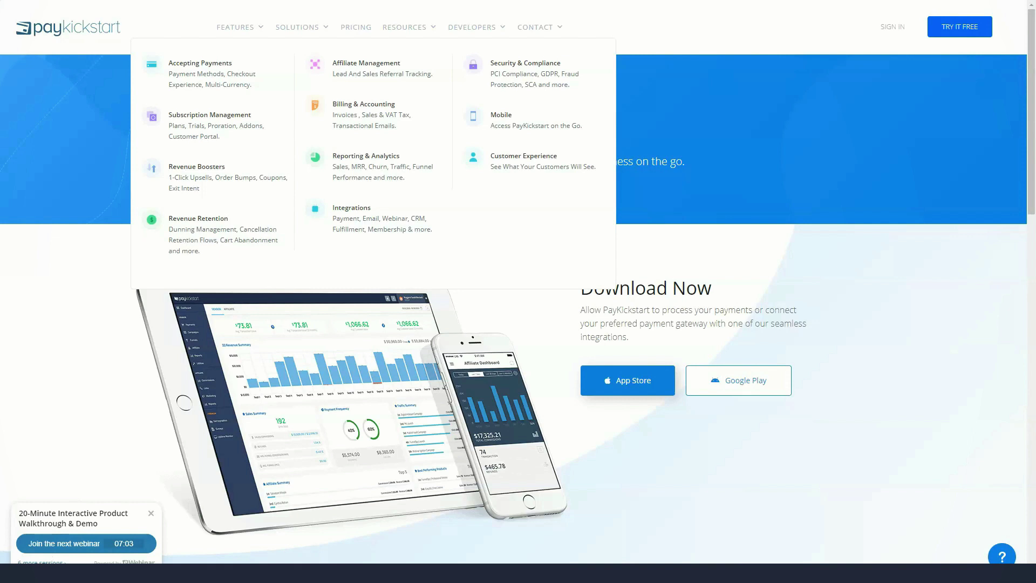
Step: Open PayKickstart's Customer Experience feature page from the Features menu
click(523, 156)
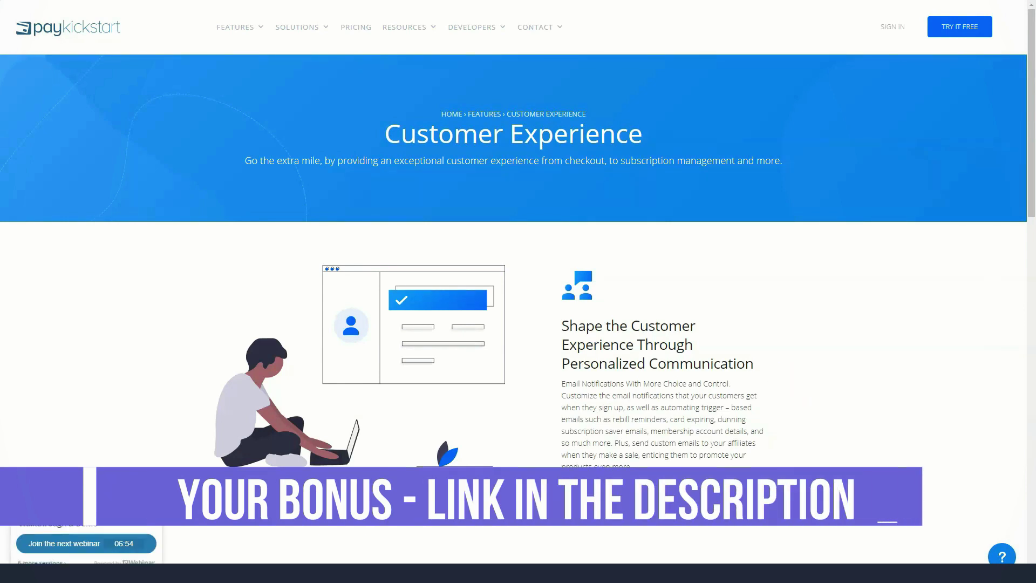
scroll(518, 292, down, 1)
scroll(518, 291, down, 2)
scroll(518, 291, down, 2)
scroll(518, 291, down, 1)
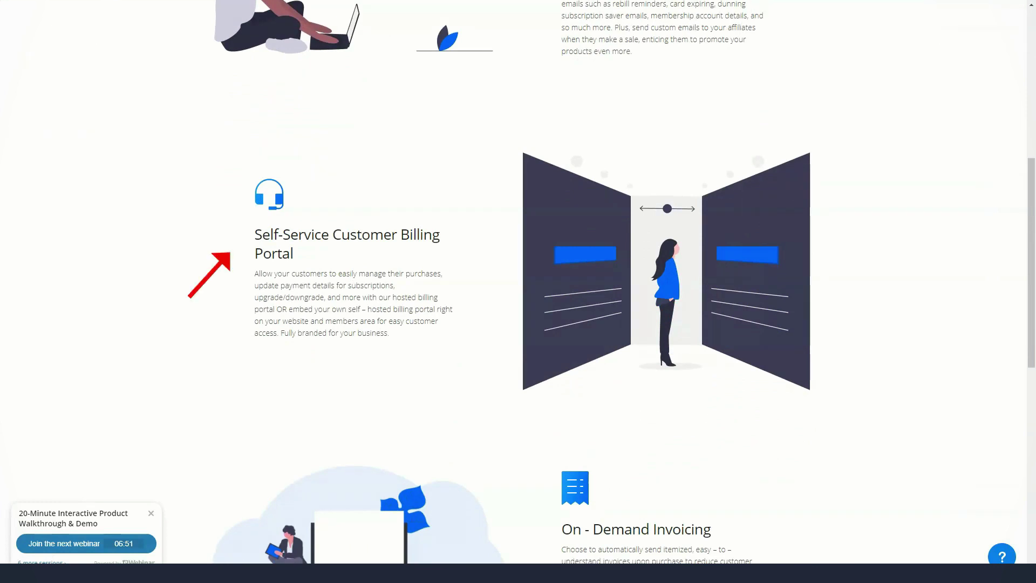
scroll(518, 292, down, 2)
scroll(519, 291, down, 2)
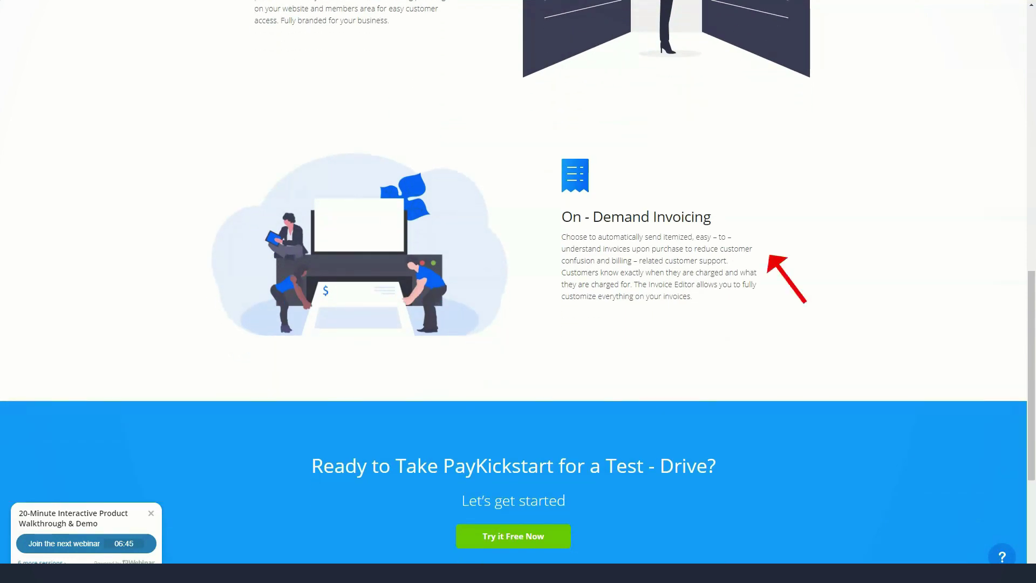
scroll(518, 292, up, 5)
scroll(518, 292, up, 3)
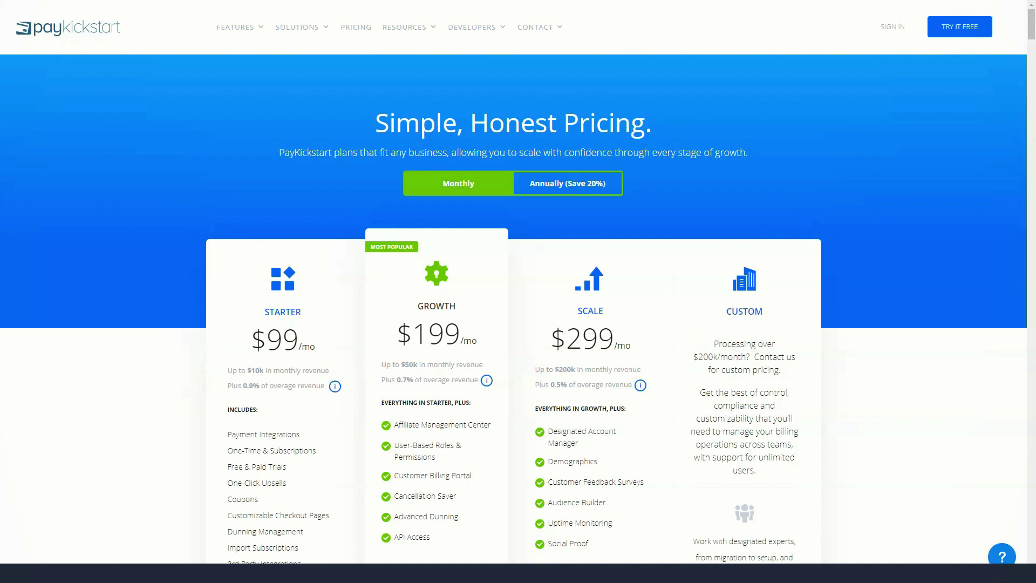
scroll(518, 292, down, 1)
scroll(518, 291, down, 2)
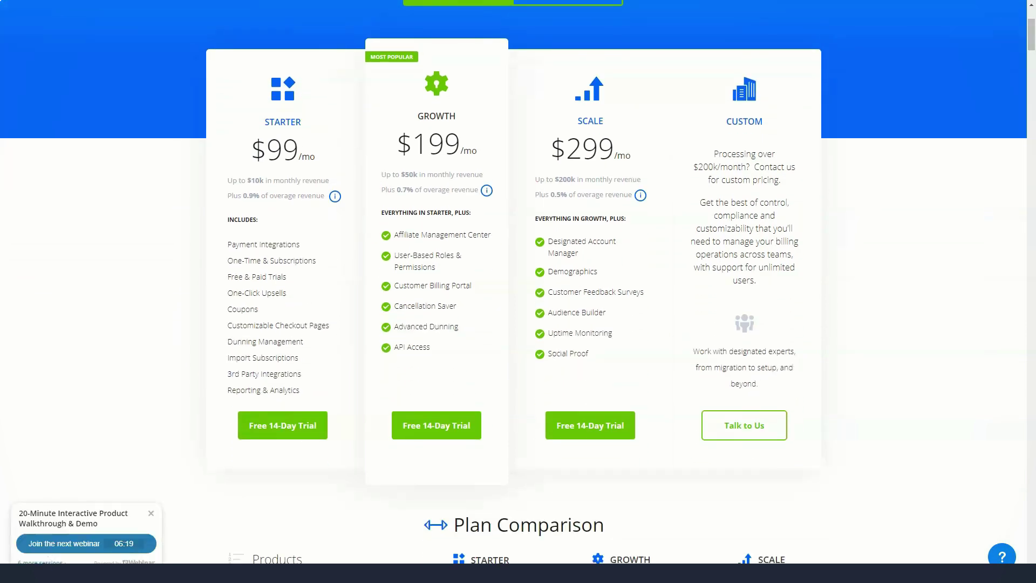
scroll(518, 292, down, 1)
scroll(518, 291, down, 2)
scroll(518, 292, down, 1)
scroll(518, 292, down, 1)
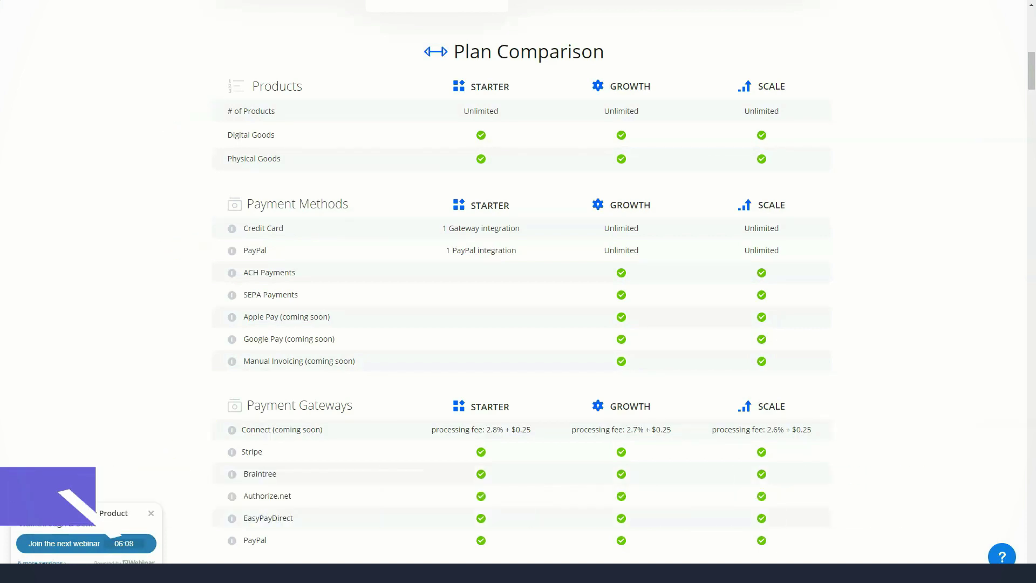
scroll(519, 292, down, 1)
scroll(518, 291, down, 2)
scroll(518, 291, down, 3)
scroll(518, 292, down, 3)
scroll(519, 292, down, 1)
scroll(518, 291, down, 1)
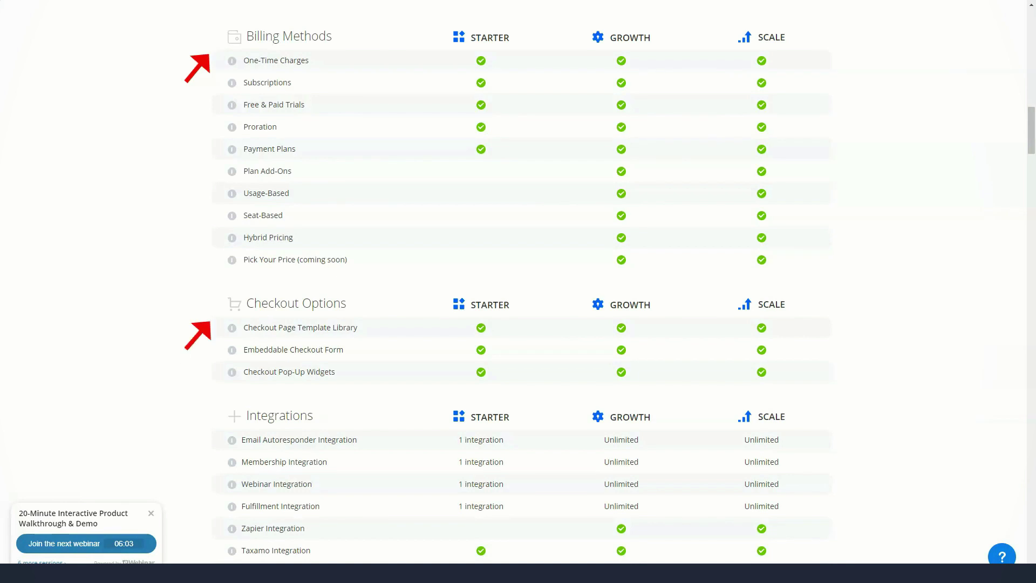
scroll(518, 292, down, 2)
scroll(518, 292, down, 2)
scroll(518, 291, down, 2)
scroll(518, 292, down, 2)
scroll(518, 292, down, 2)
scroll(519, 291, down, 2)
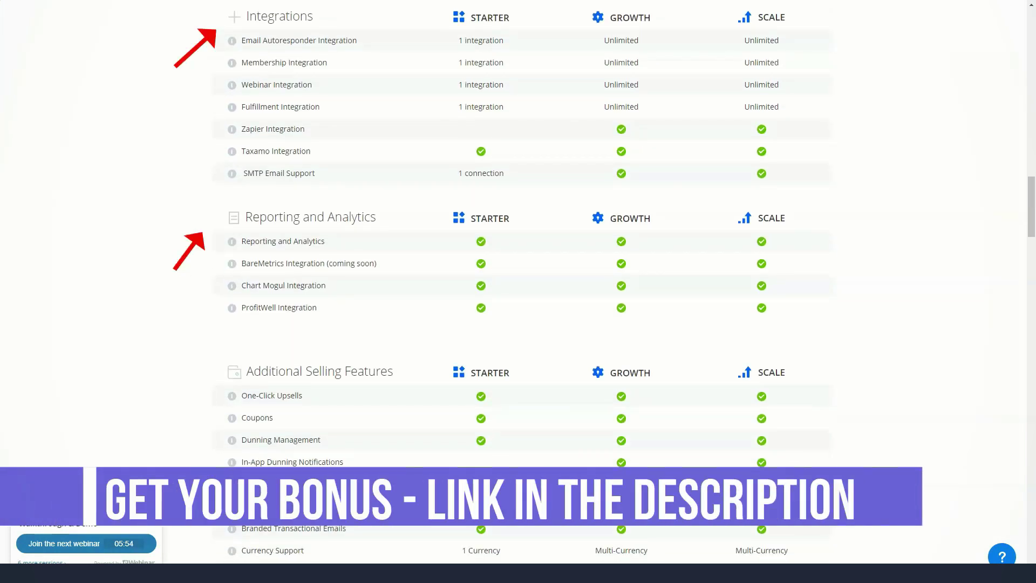
scroll(518, 292, down, 1)
scroll(518, 292, down, 3)
scroll(518, 292, down, 2)
scroll(518, 292, down, 1)
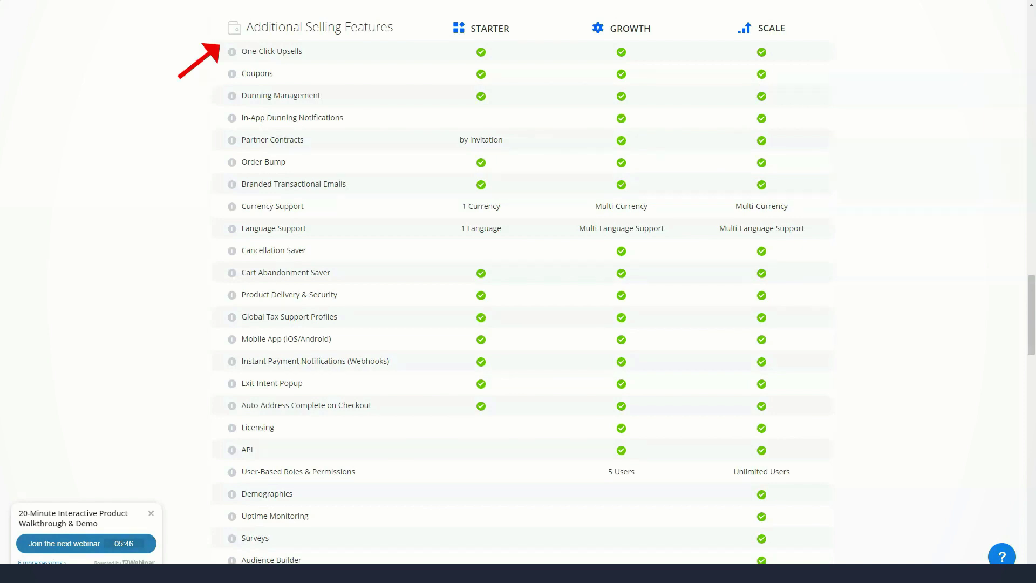
scroll(519, 291, down, 1)
scroll(518, 291, down, 1)
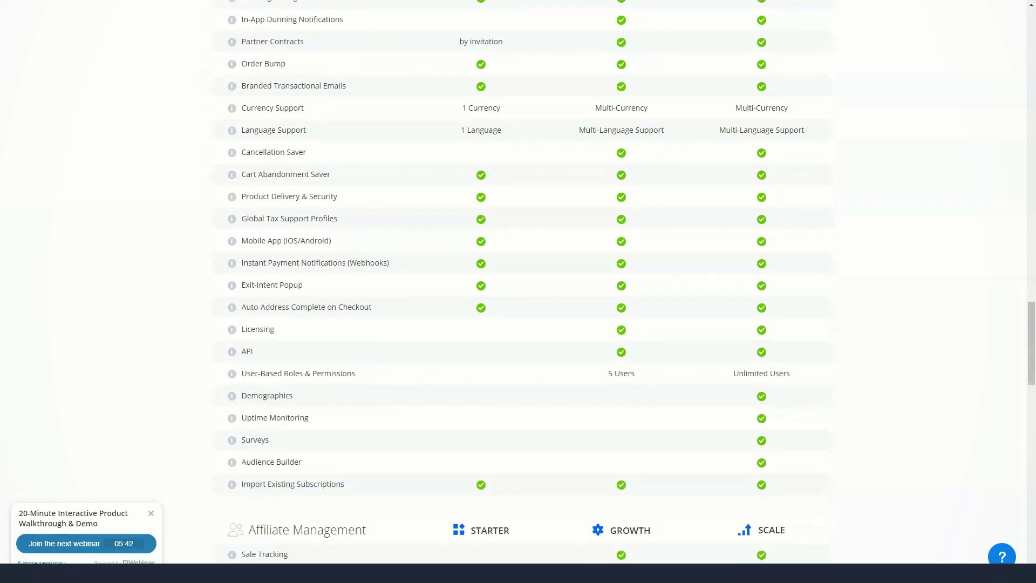
scroll(519, 292, down, 1)
scroll(518, 291, down, 1)
scroll(518, 292, down, 1)
scroll(519, 292, down, 2)
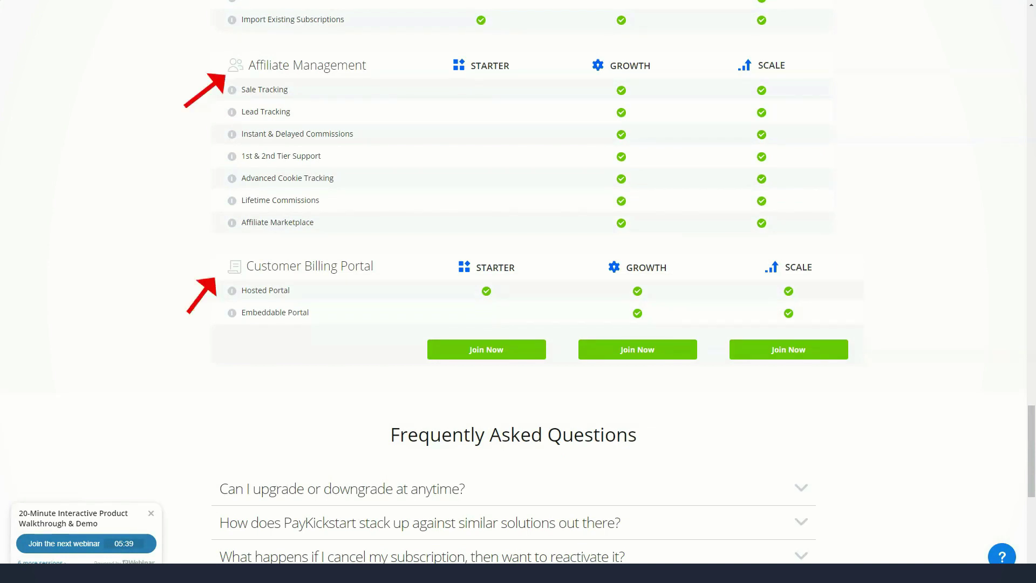
scroll(518, 291, down, 3)
scroll(518, 292, down, 2)
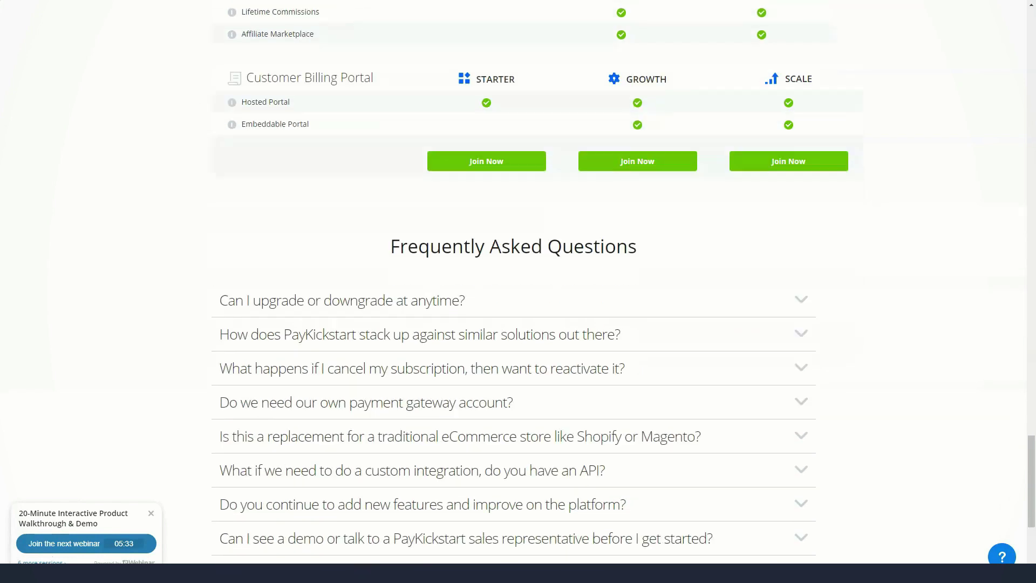
Step: Jump from the FAQ back to the top of the pricing page with Home
key(Home)
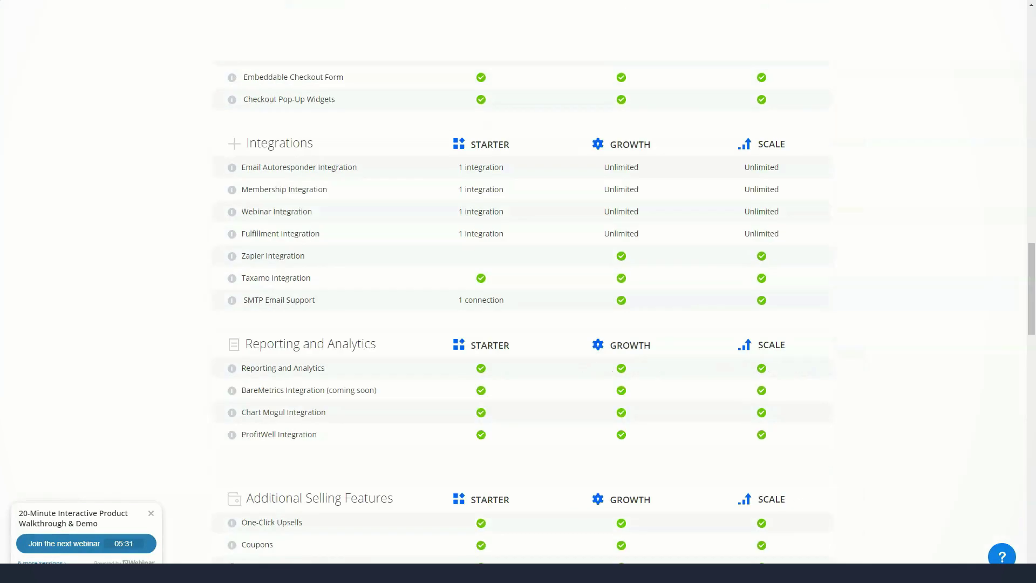